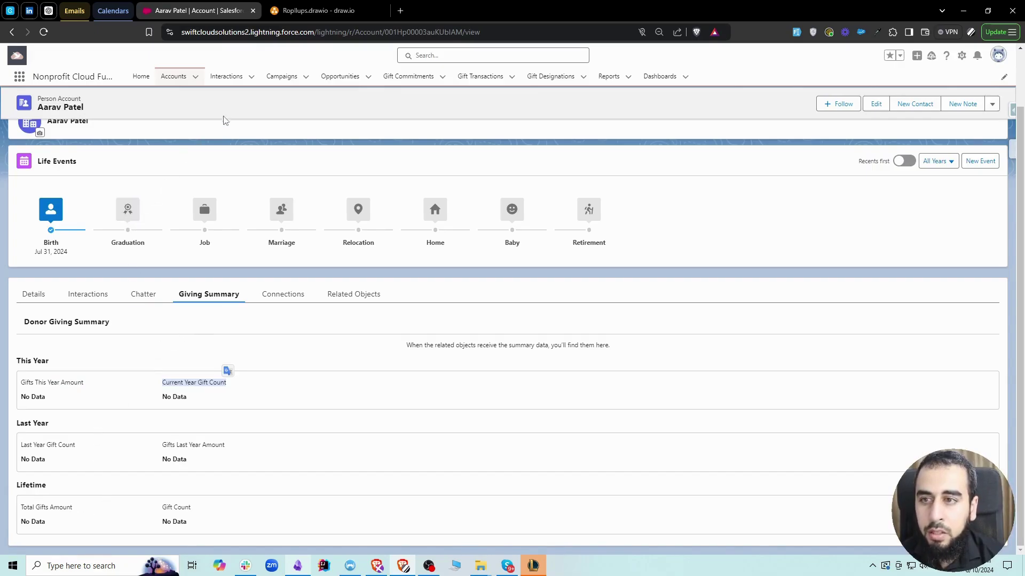
Open the Capital Campaign record among the campaigns and examine its donation information and campaign statistics.
left_click(317, 10)
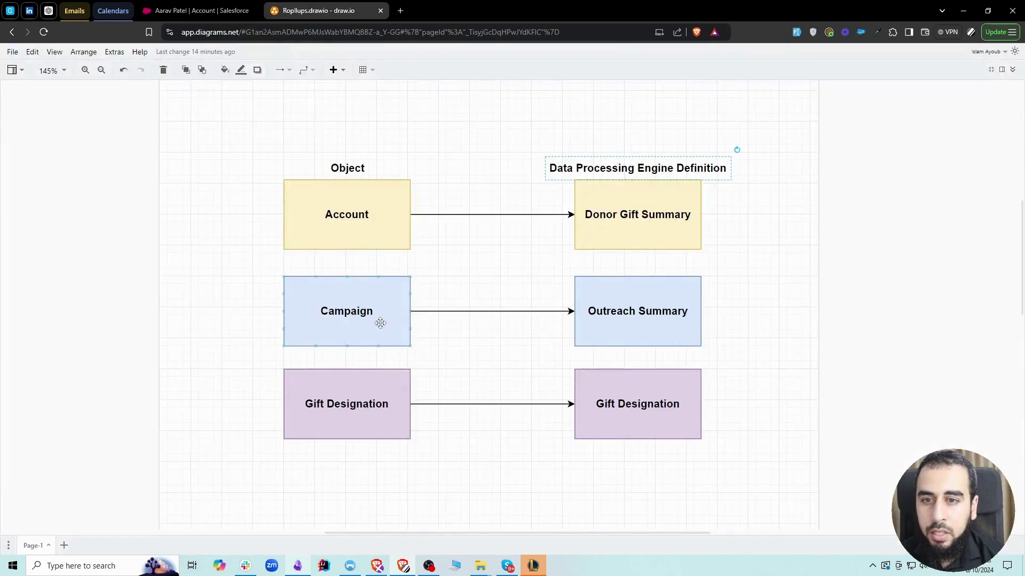
left_click(216, 8)
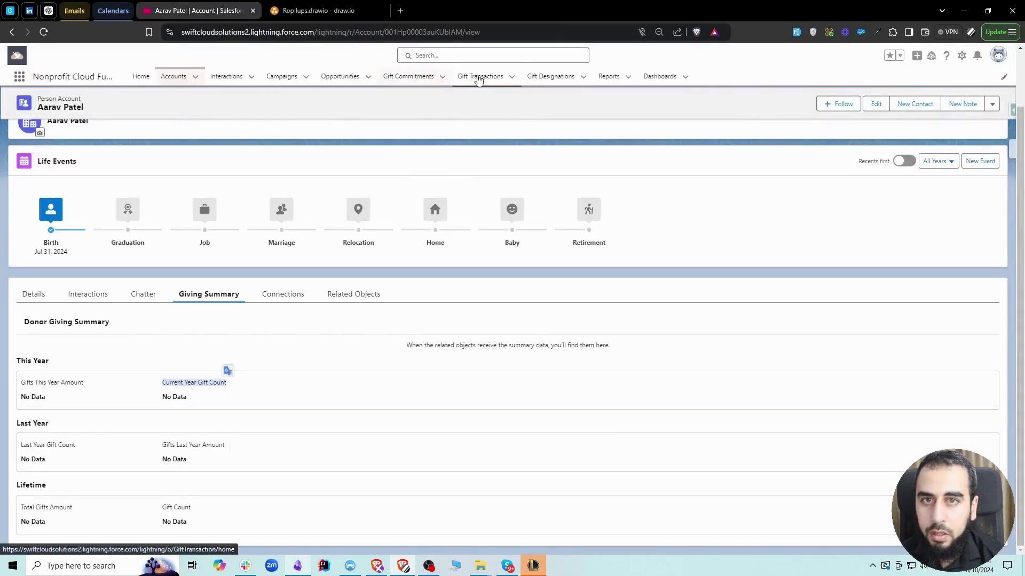
left_click(272, 80)
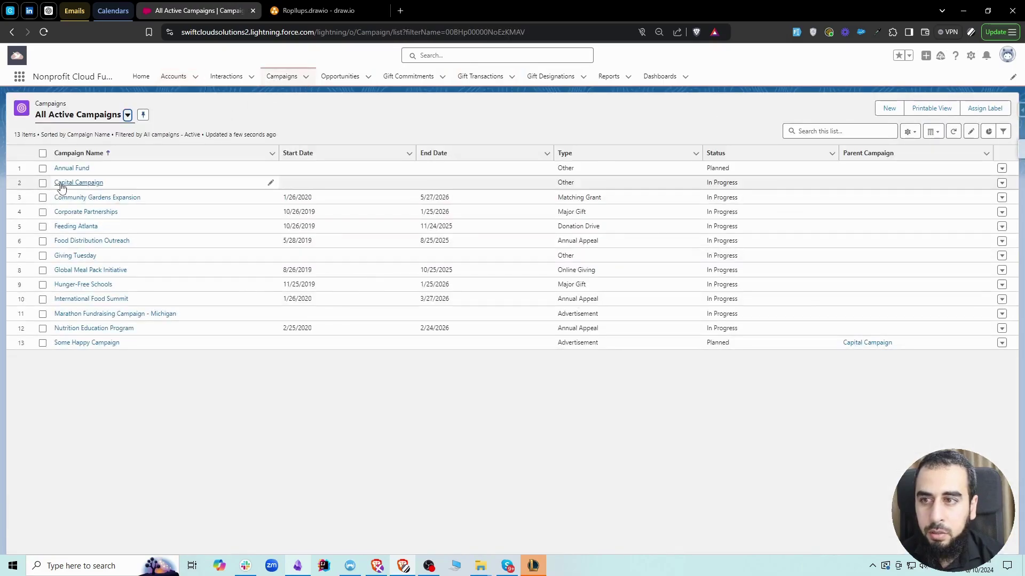
left_click(63, 184)
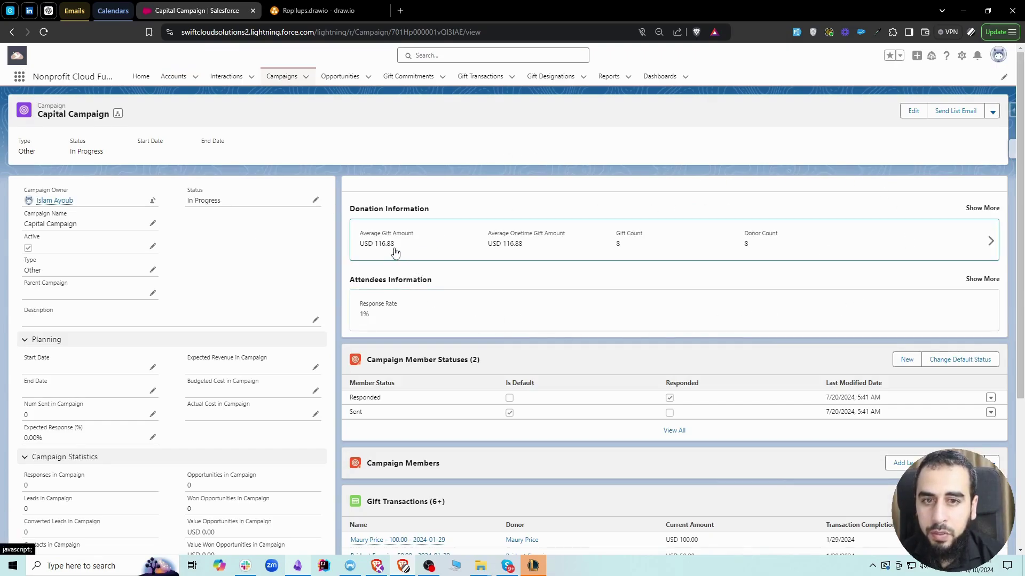
scroll(120, 310, "down", 2)
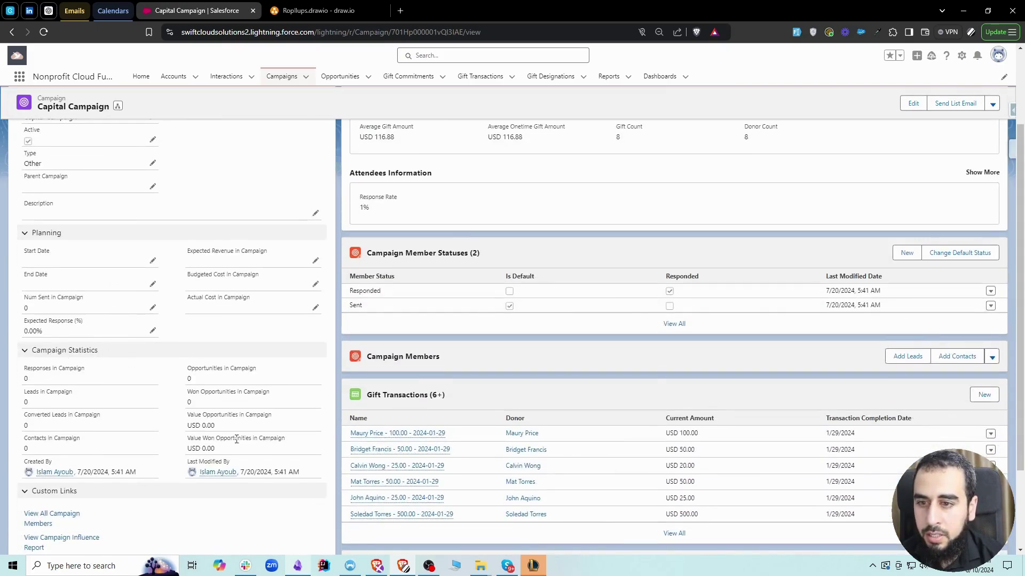
scroll(247, 421, "up", 1)
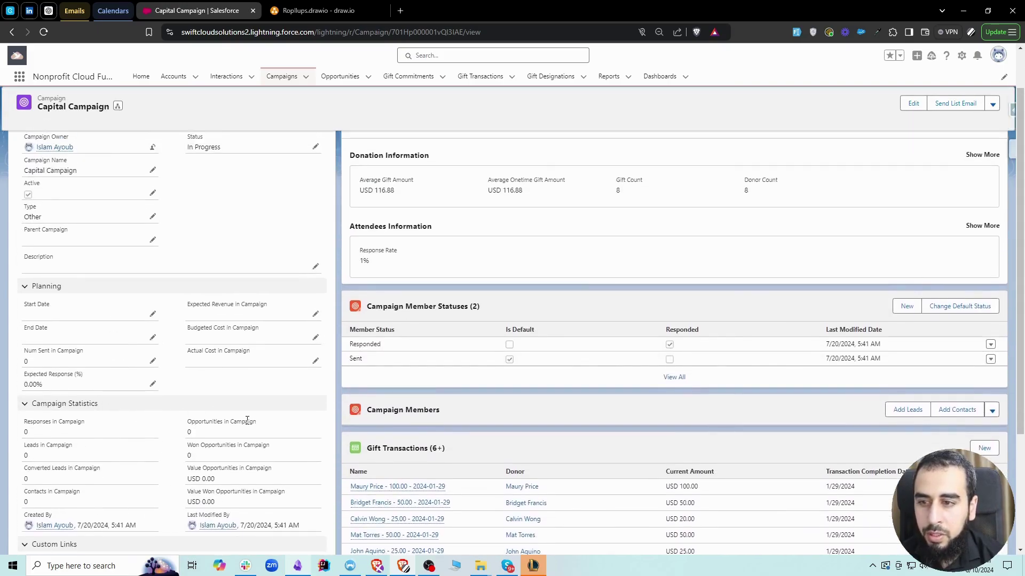
Open the Capital Campaign gift designation and examine its overall and yearly transaction statistics, including the Total Transaction Amount.
left_click(307, 11)
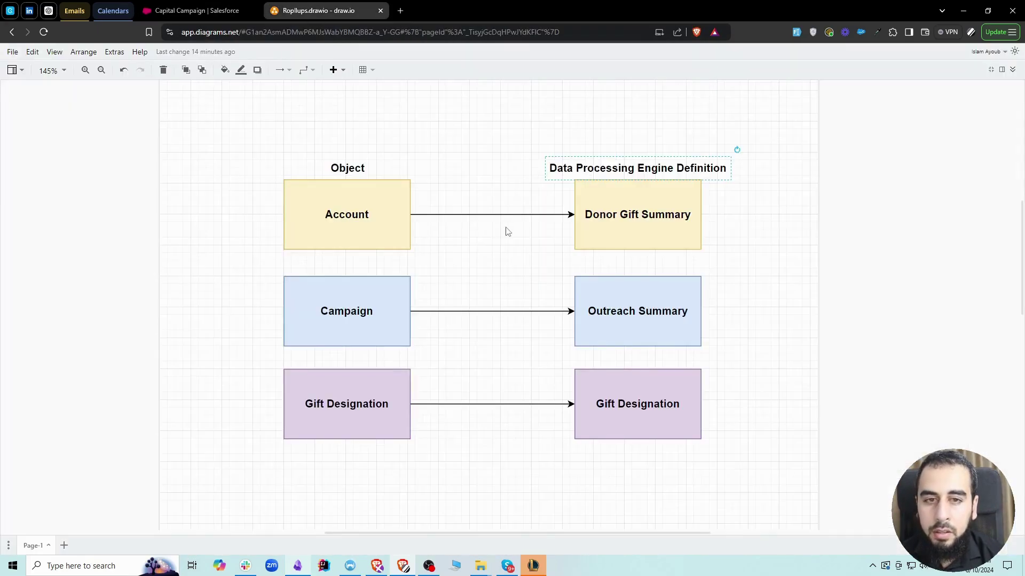
left_click(202, 10)
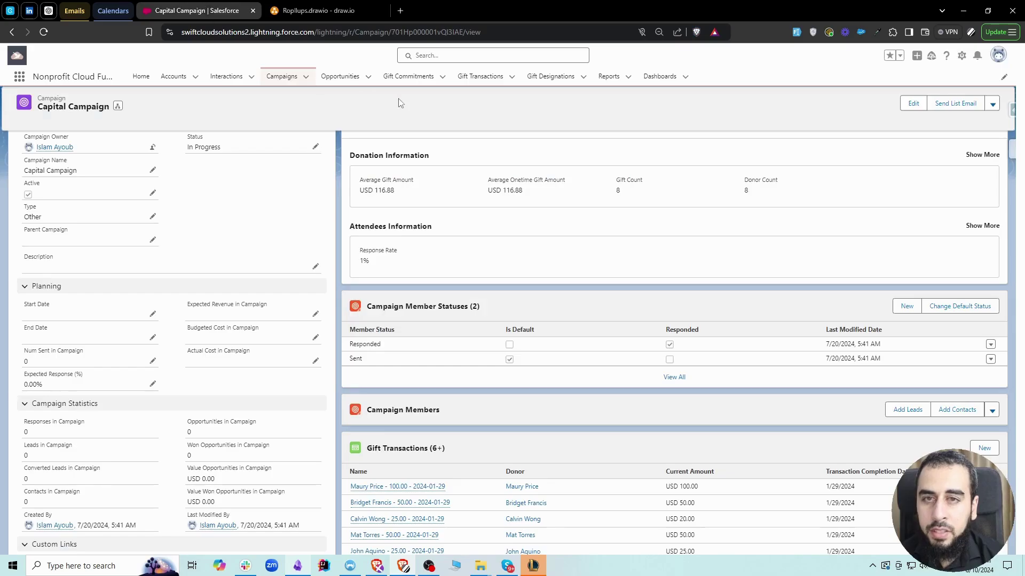
left_click(551, 77)
left_click(83, 198)
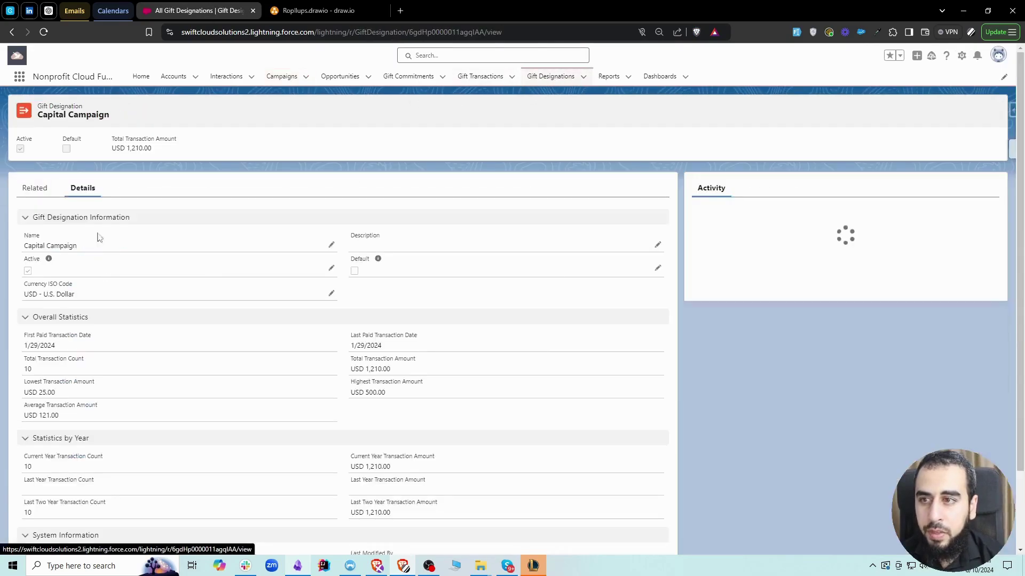
scroll(126, 263, "down", 1)
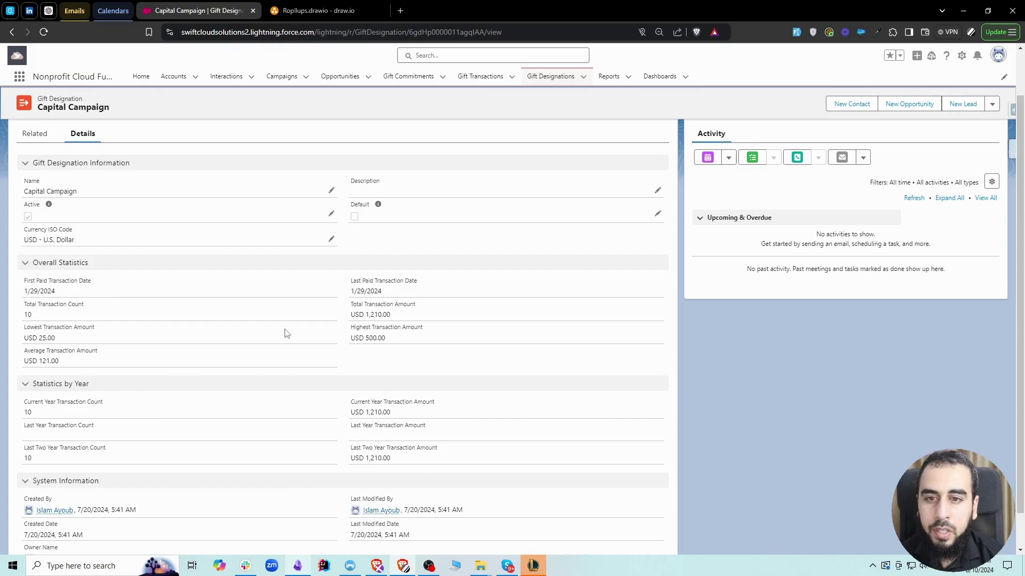
left_click_drag(351, 306, 419, 305)
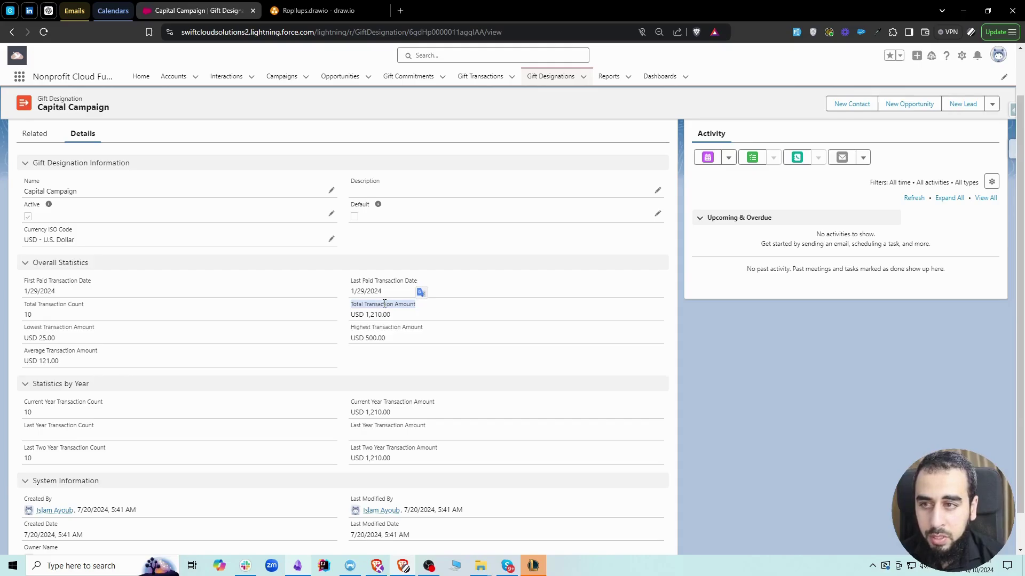
Switch to the draw.io diagram and examine the Donor Gift Summary definition mapped to the Account object.
scroll(387, 331, "up", 1)
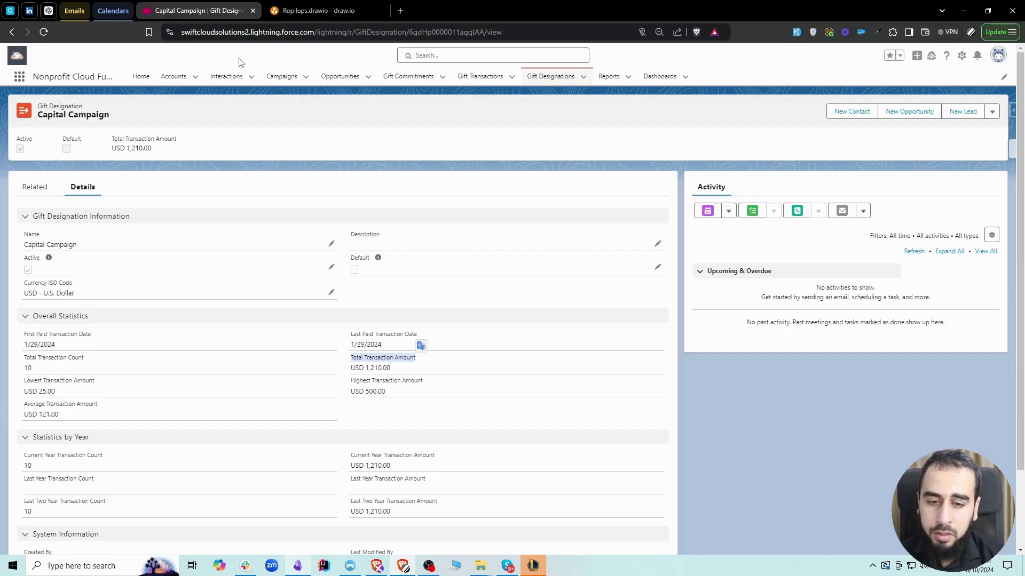
left_click(299, 12)
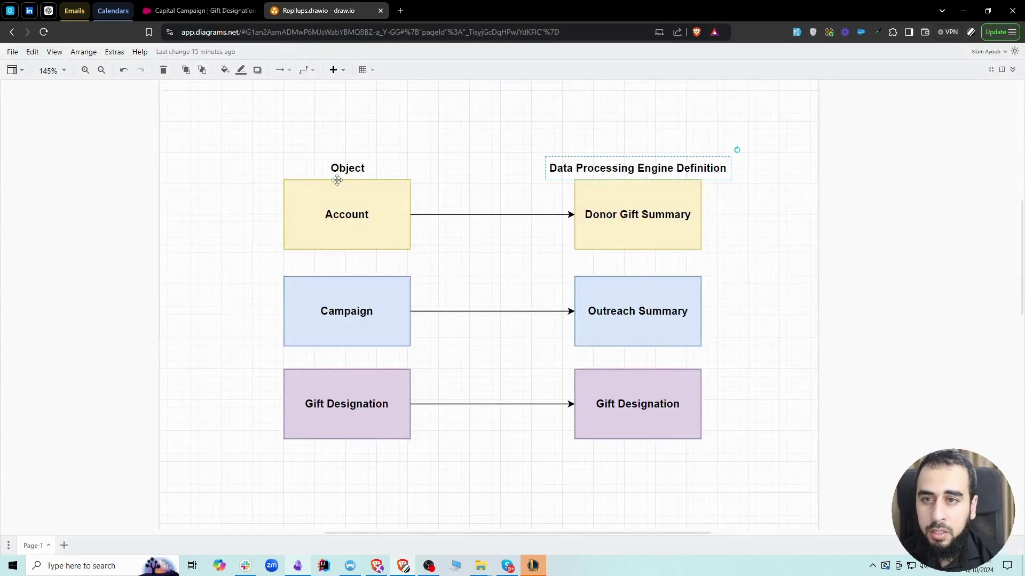
left_click(612, 218)
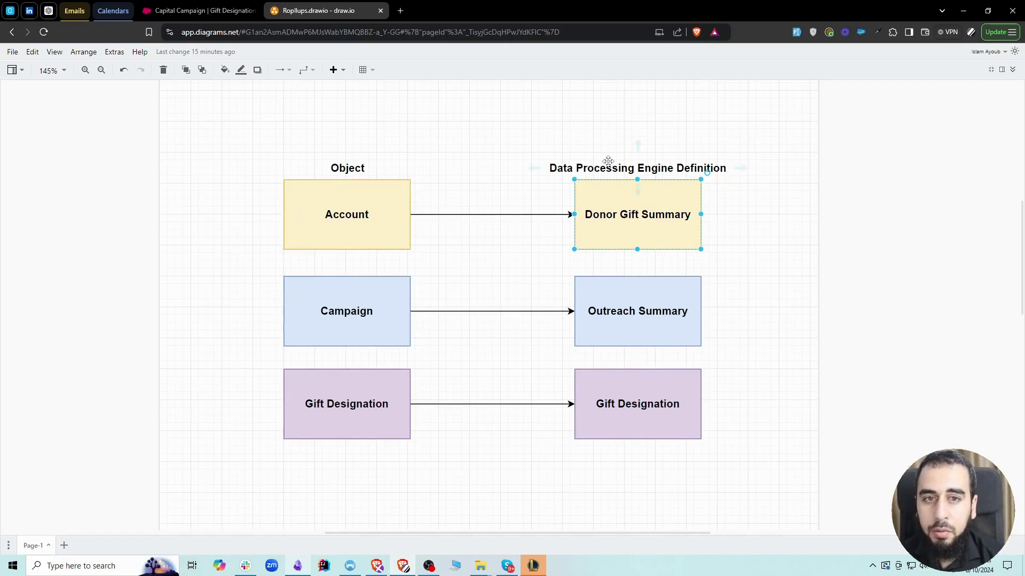
Switch back to Salesforce and create a Person Account, filling in only the last name, and save it.
left_click(214, 17)
left_click(166, 79)
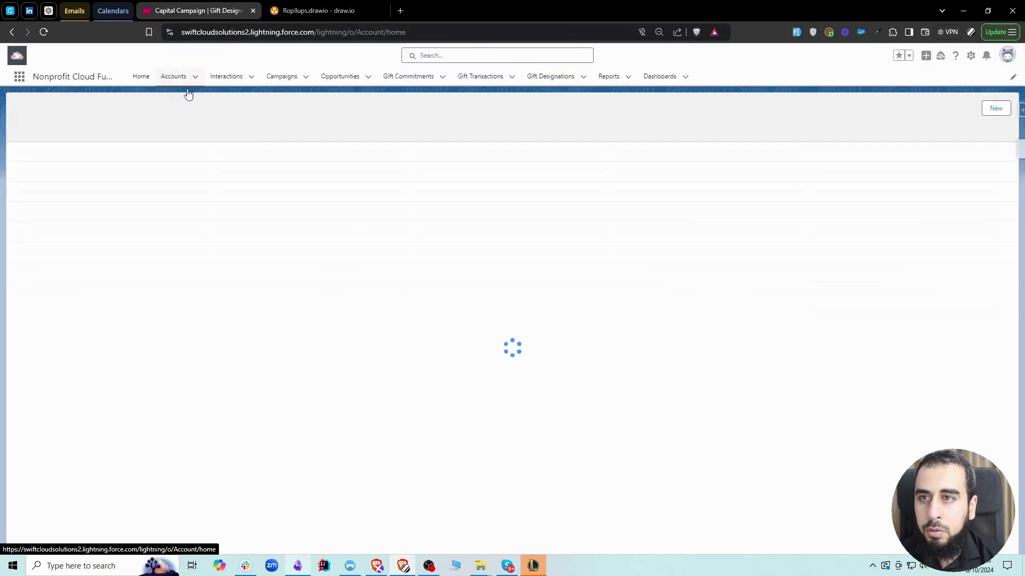
left_click(729, 111)
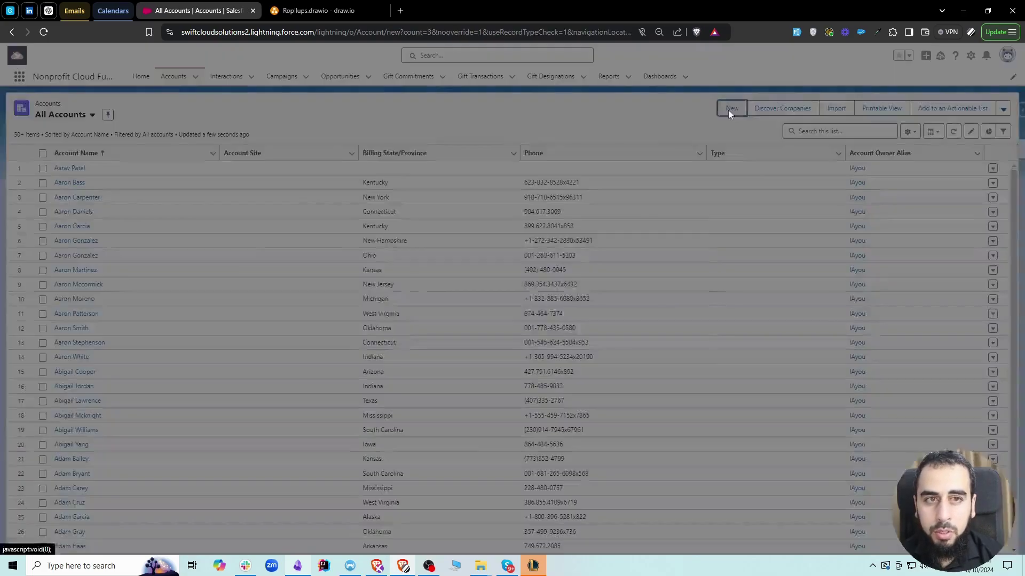
left_click(496, 306)
left_click(692, 341)
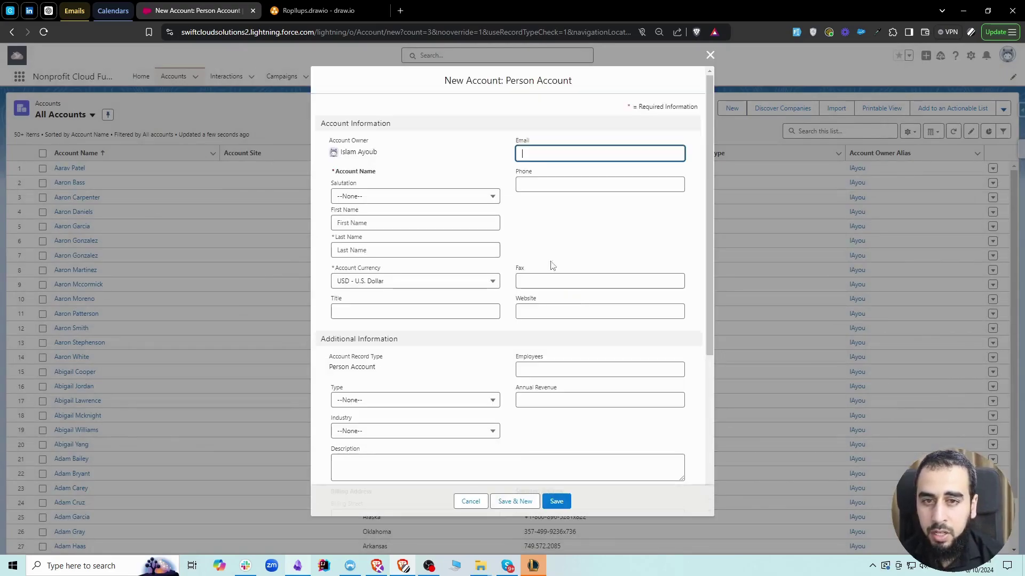
left_click(371, 248)
type("o")
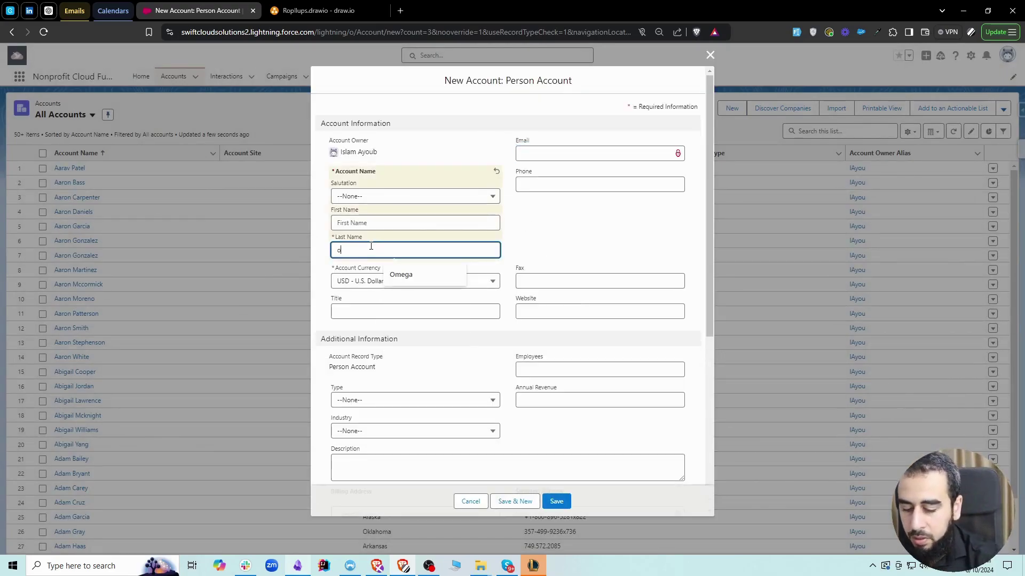
type("mega")
key("Home")
key("Delete")
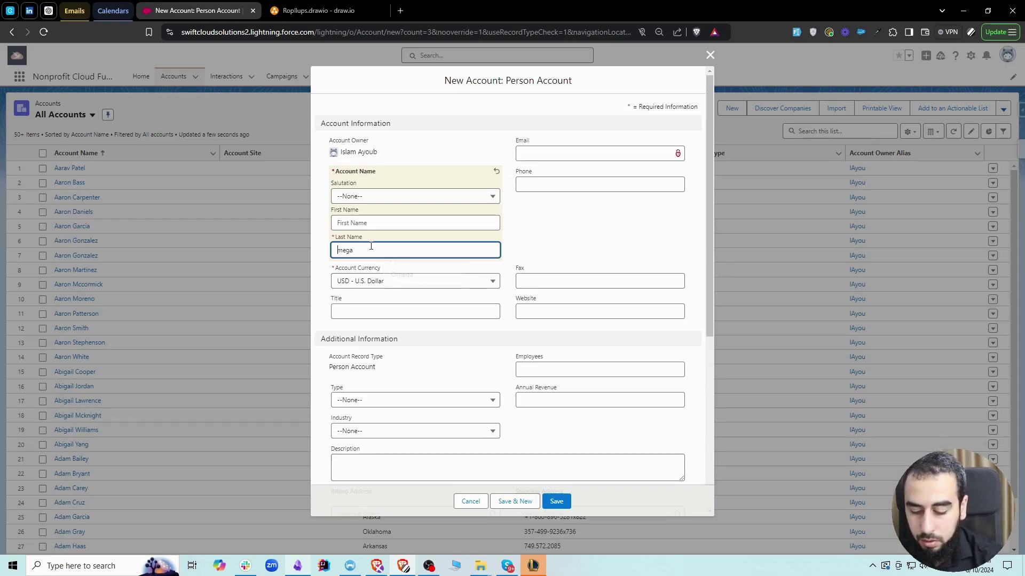
left_click(561, 503)
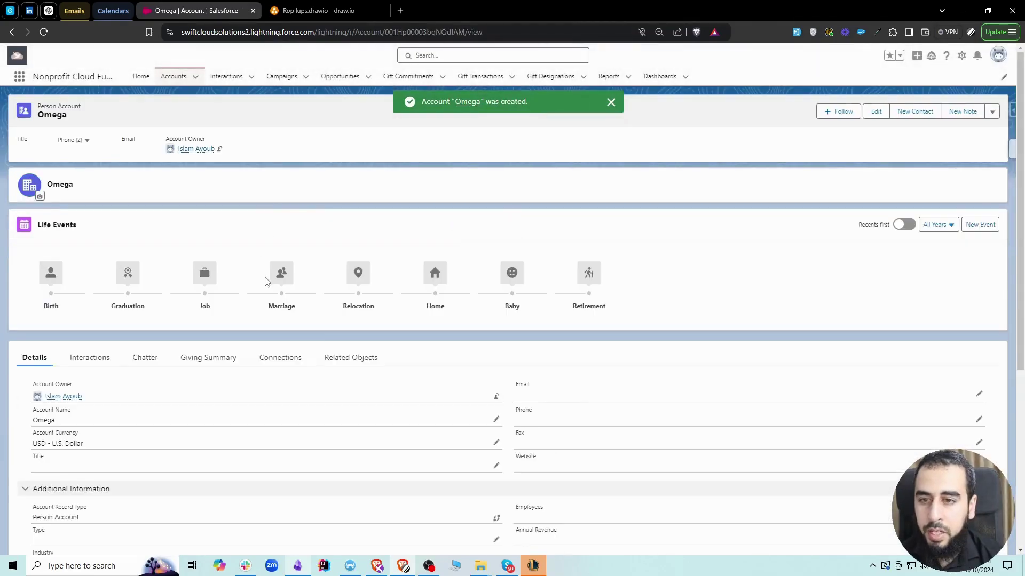
Start a new gift transaction from the account's related objects, named Gift, with an original amount of 50.
left_click(351, 358)
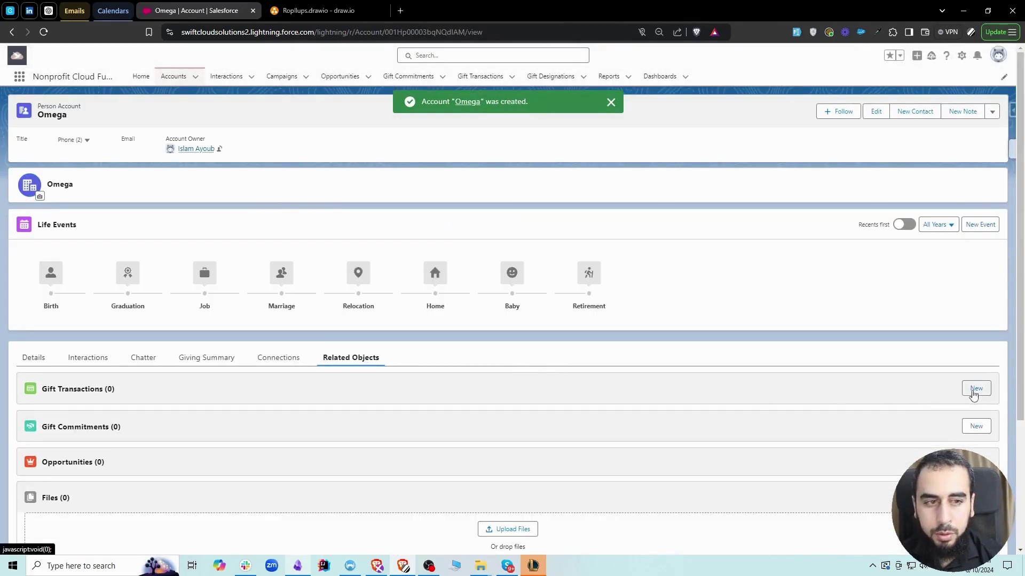
left_click(976, 388)
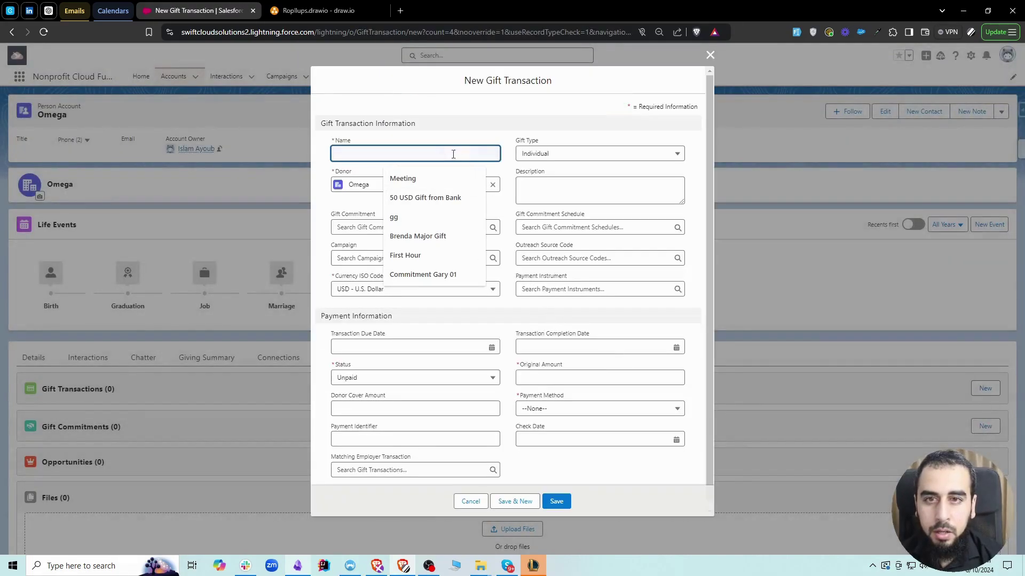
type("Gift")
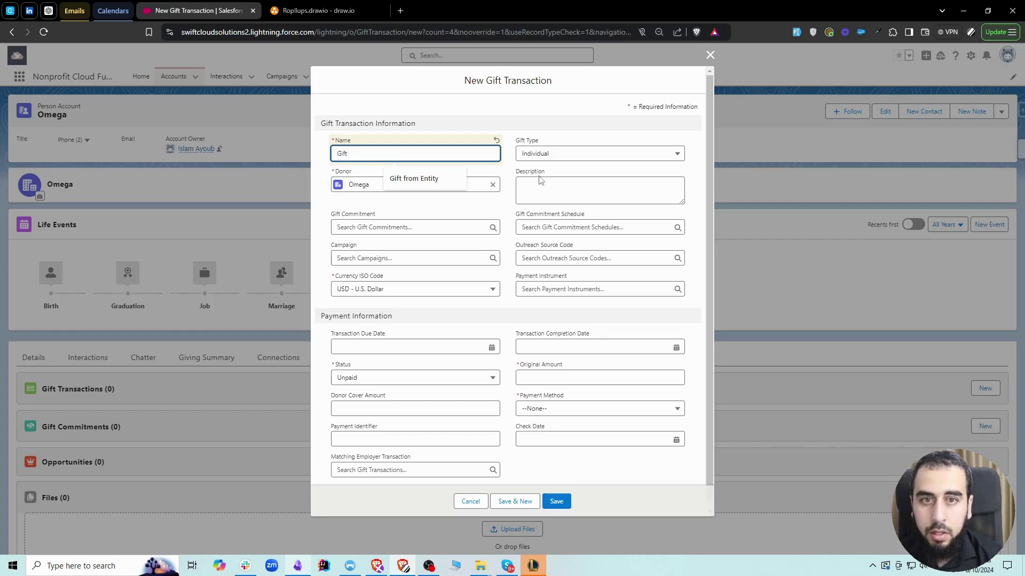
left_click(541, 181)
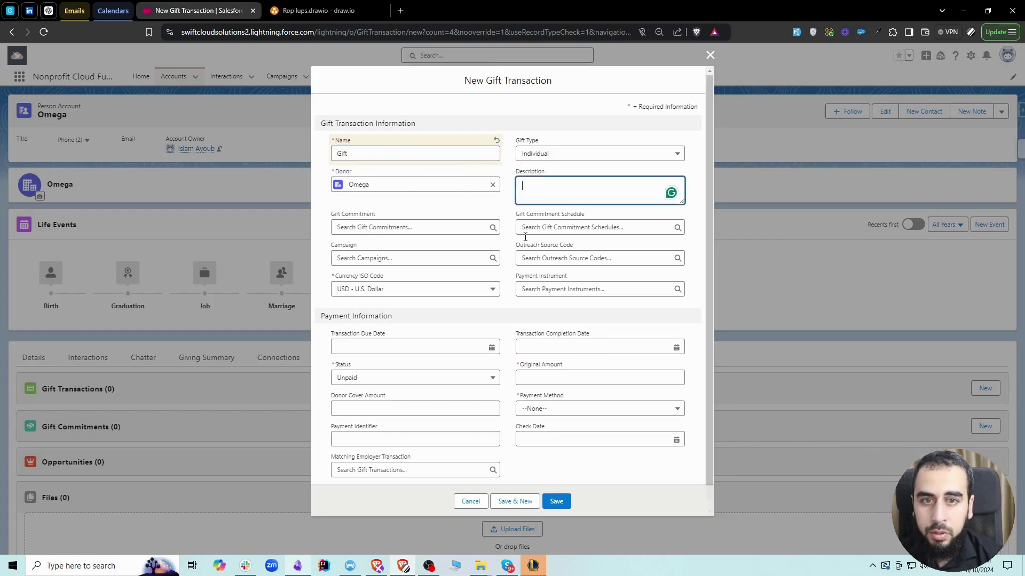
scroll(499, 293, "down", 1)
left_click(544, 372)
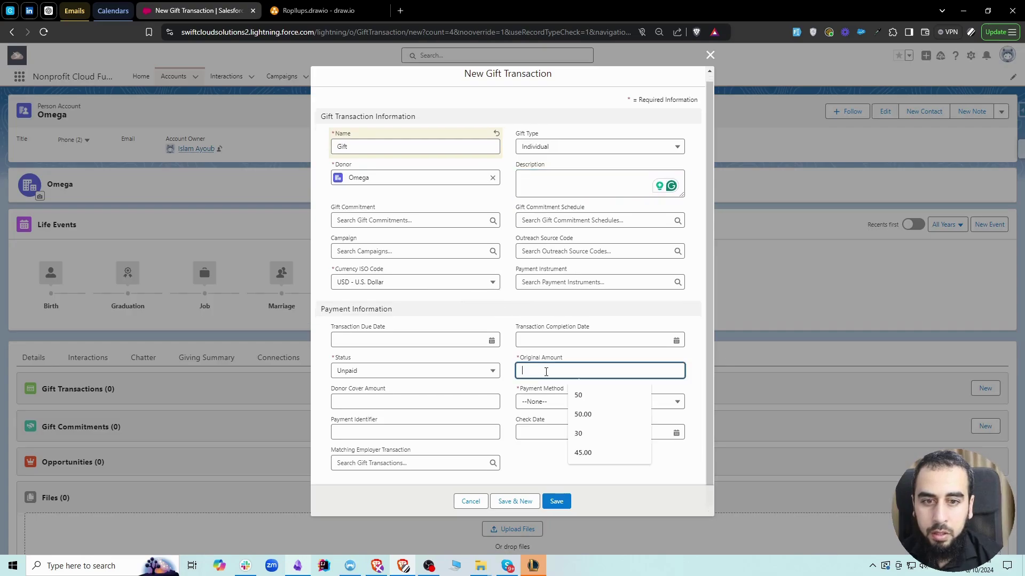
type("50")
Set the gift transaction's completion date to 8/10/2024.
left_click(542, 342)
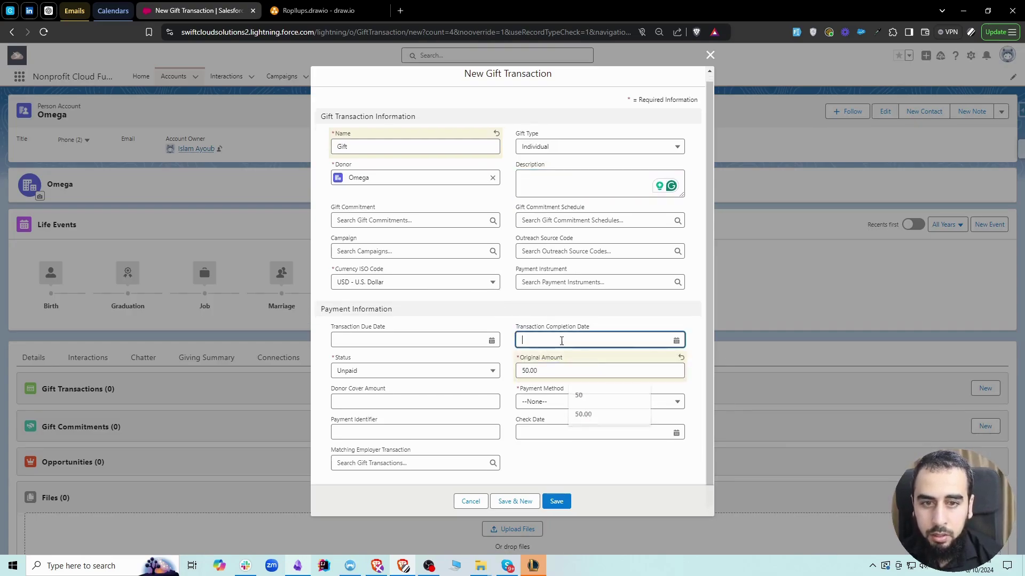
left_click(655, 414)
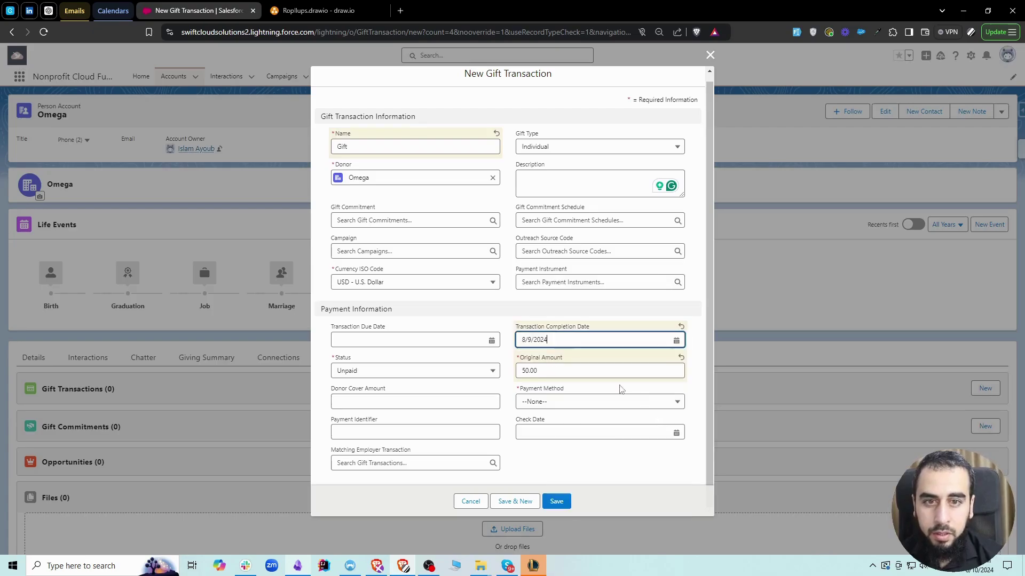
left_click(562, 341)
left_click(671, 414)
Set the gift transaction's status to Paid and its payment method to Cash, and save the transaction.
left_click(386, 371)
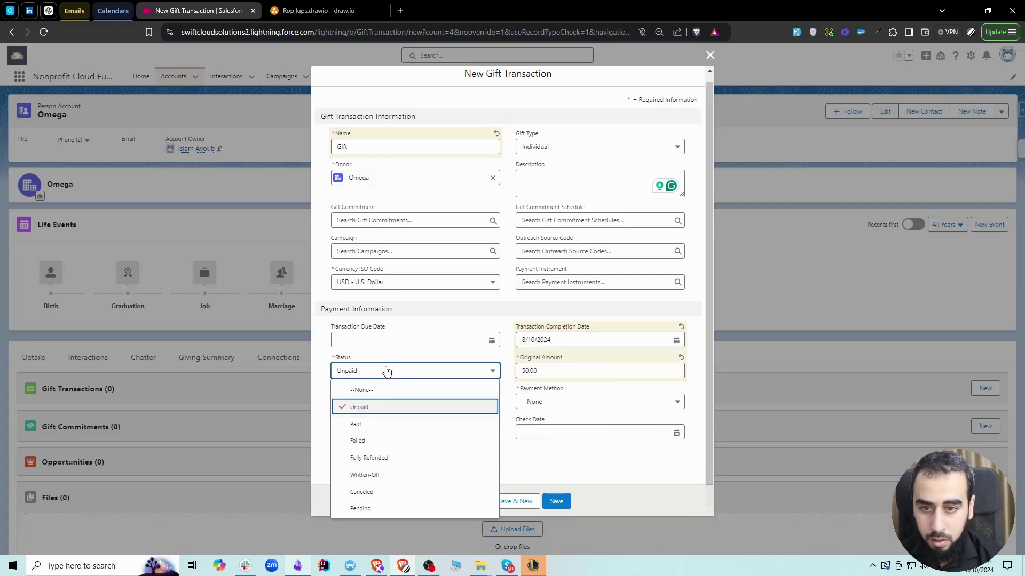
left_click(357, 423)
left_click(551, 402)
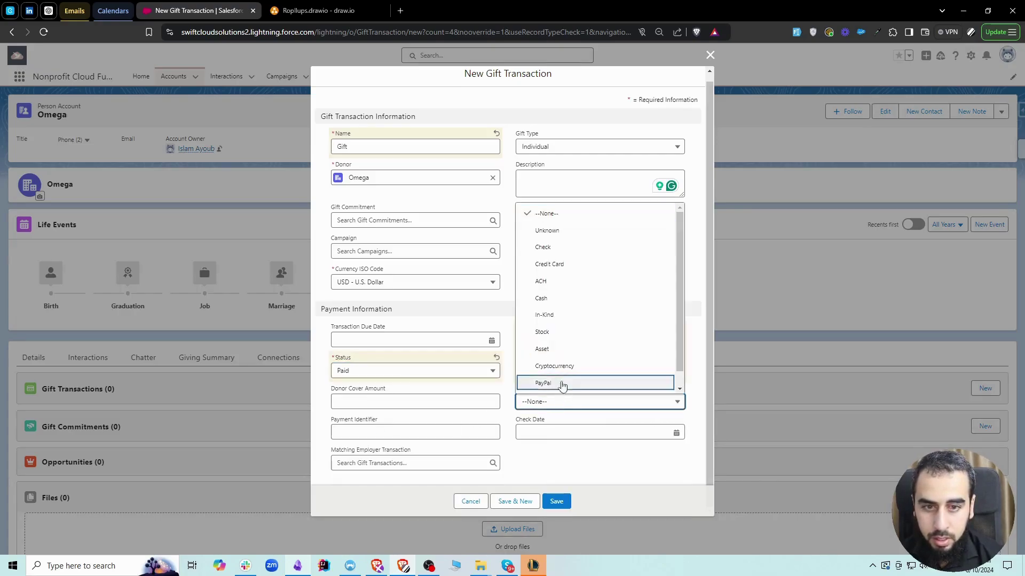
left_click(547, 298)
left_click(555, 502)
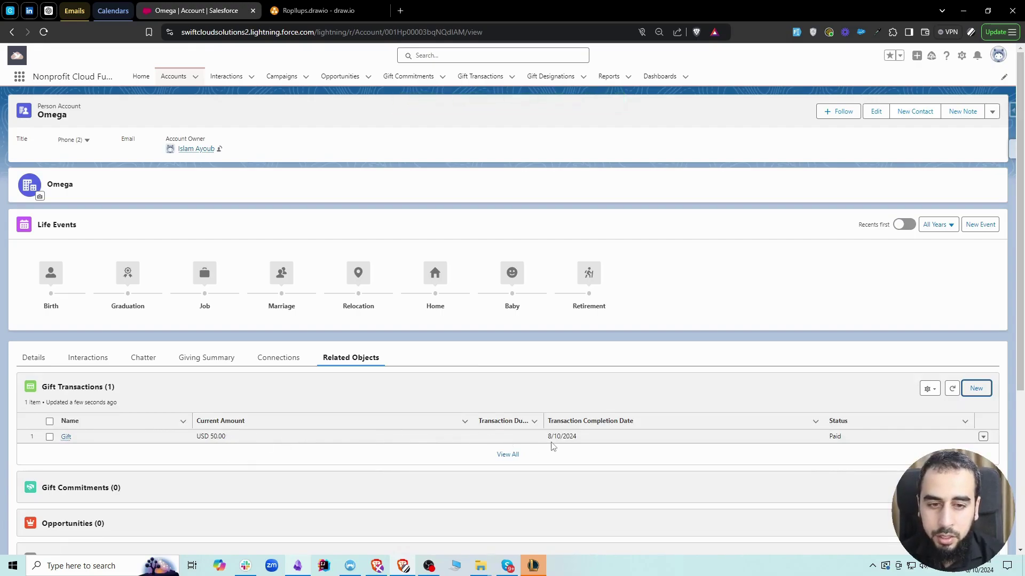
Check the account's Giving Summary for this year, last year and lifetime gifts, both before and after reloading the page.
left_click(206, 372)
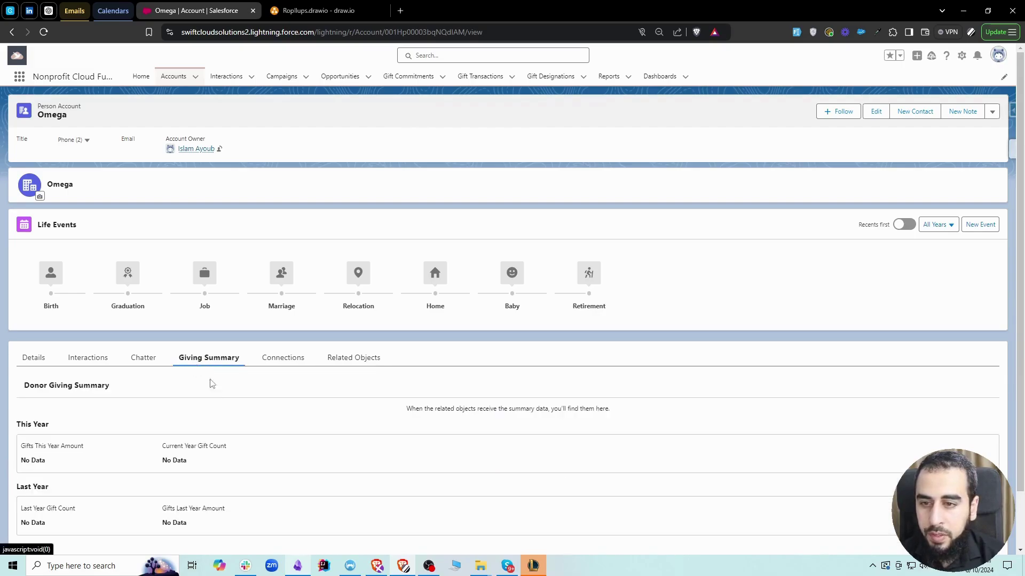
scroll(224, 403, "down", 1)
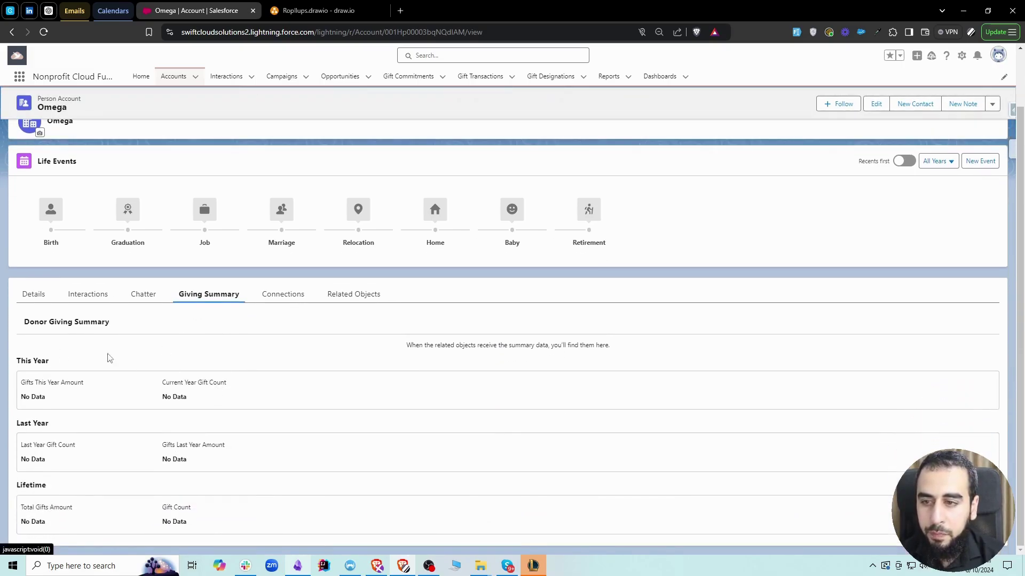
left_click(44, 32)
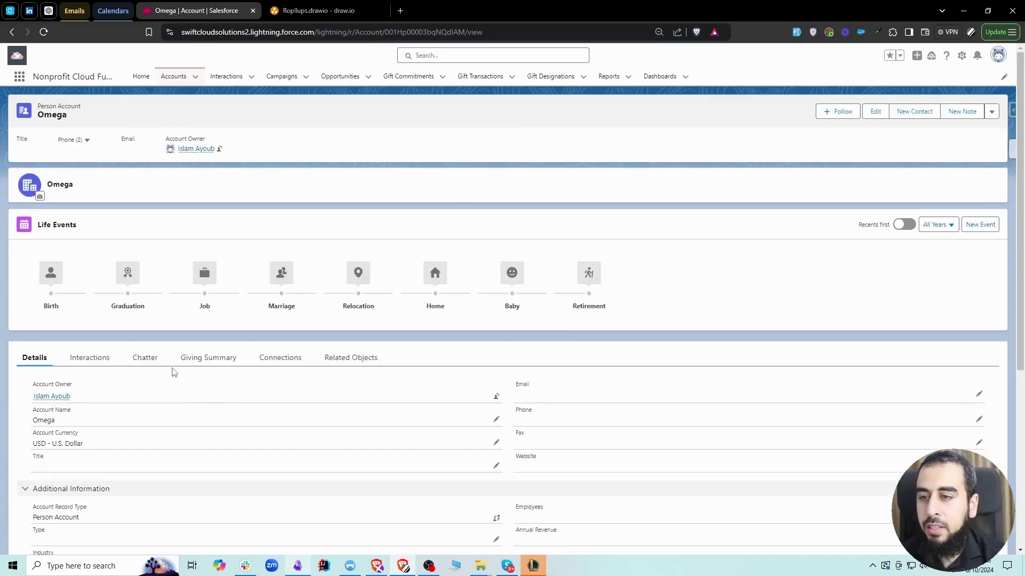
left_click(196, 359)
scroll(196, 360, "down", 1)
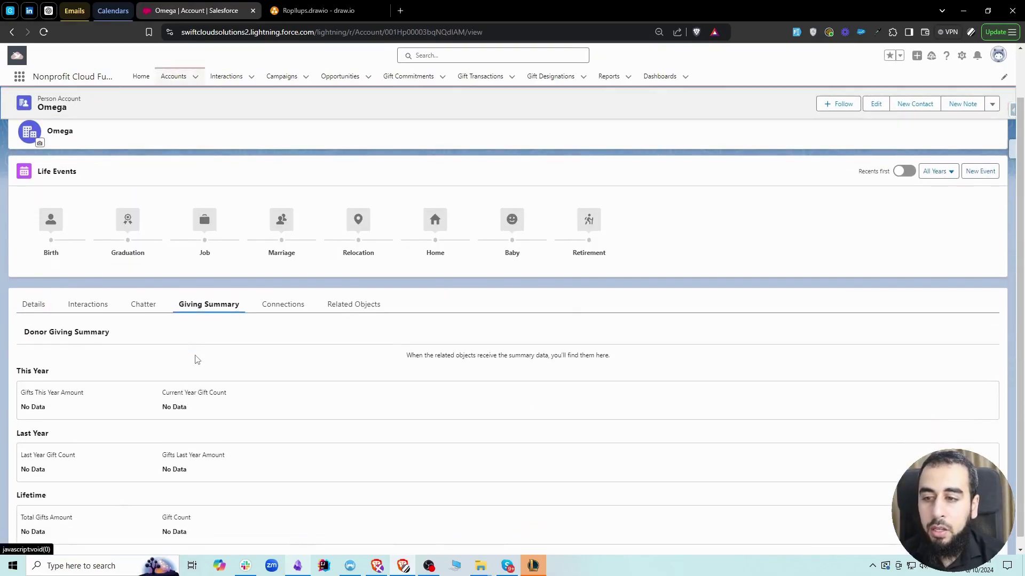
scroll(196, 359, "down", 1)
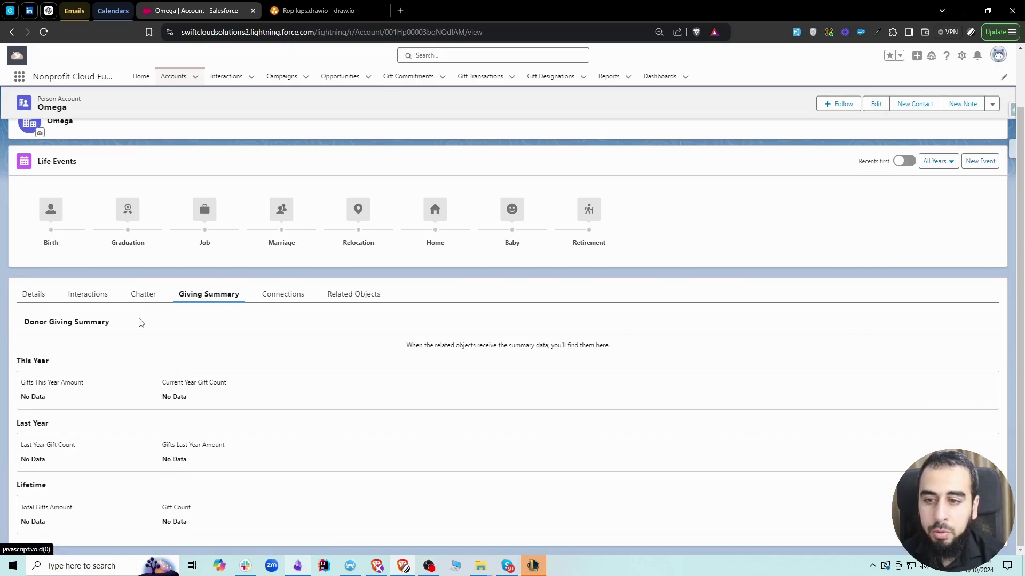
Open Setup and go to the Data Processing Engine definitions, finding them with the search text "data proc".
left_click(963, 56)
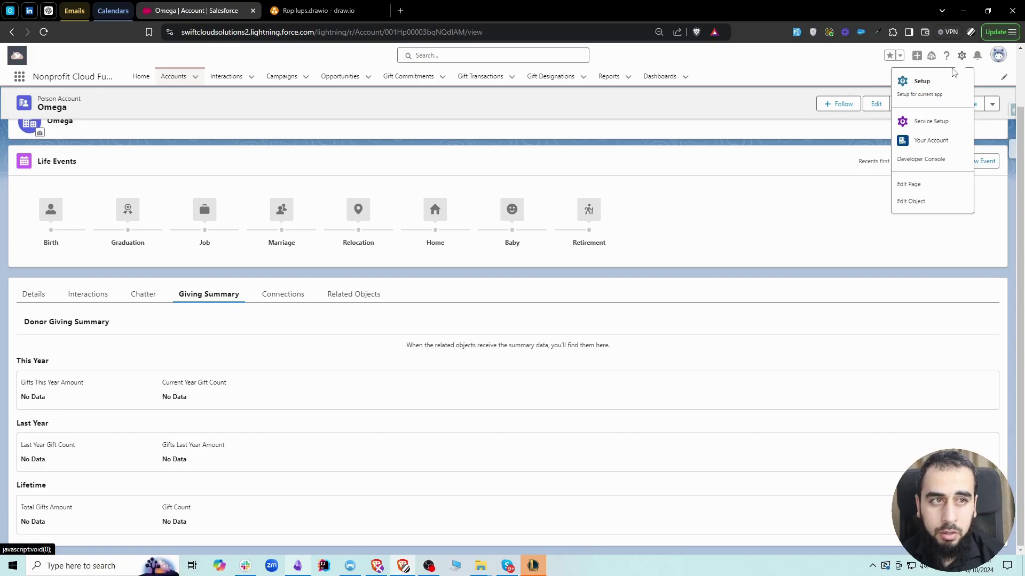
left_click(921, 82)
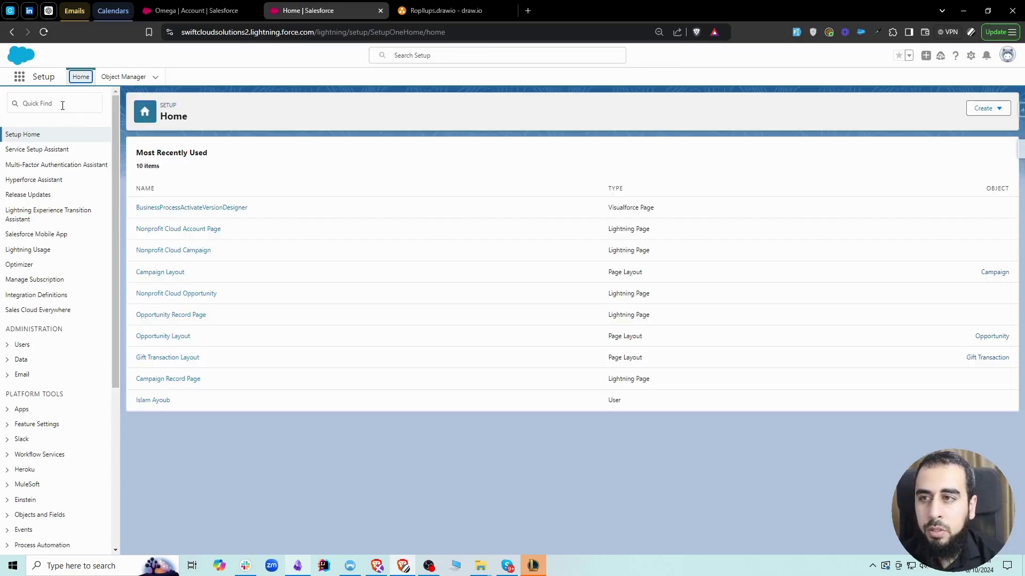
left_click(63, 106)
type("data")
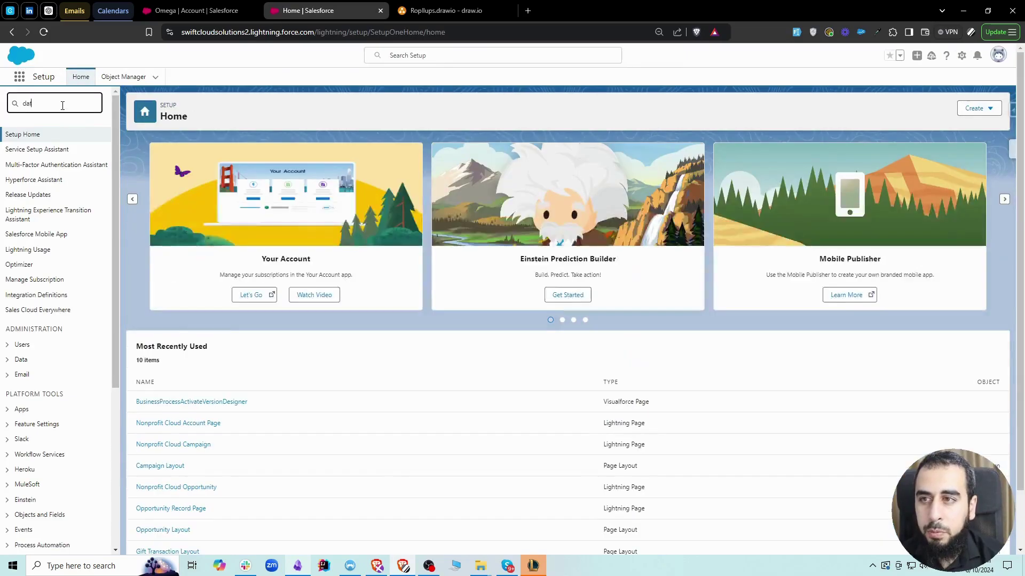
type(" proc")
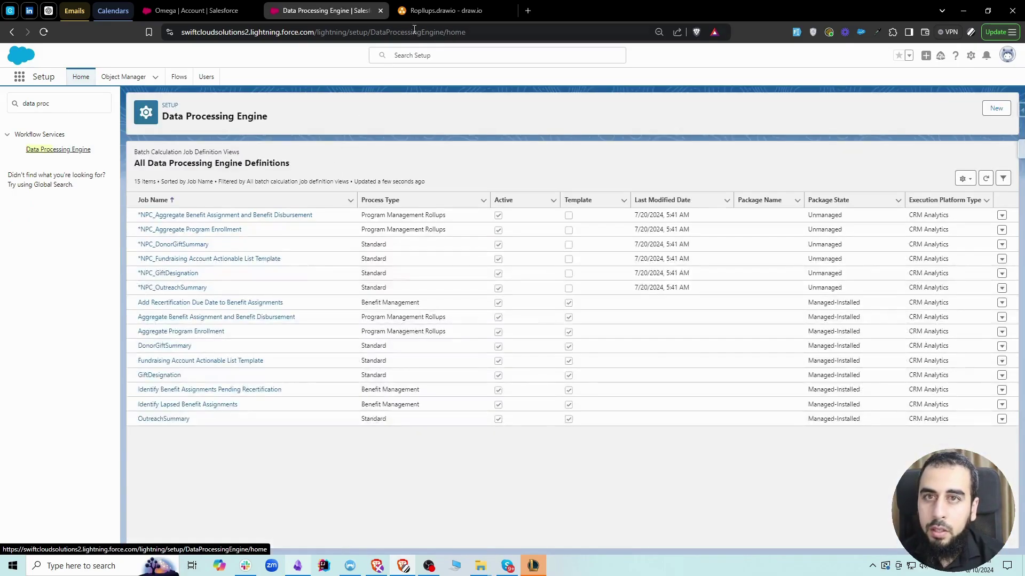
Check the draw.io diagram for the Account rollup definition, and search the Salesforce Data Processing Engine list for "donorgiftsu".
left_click(435, 12)
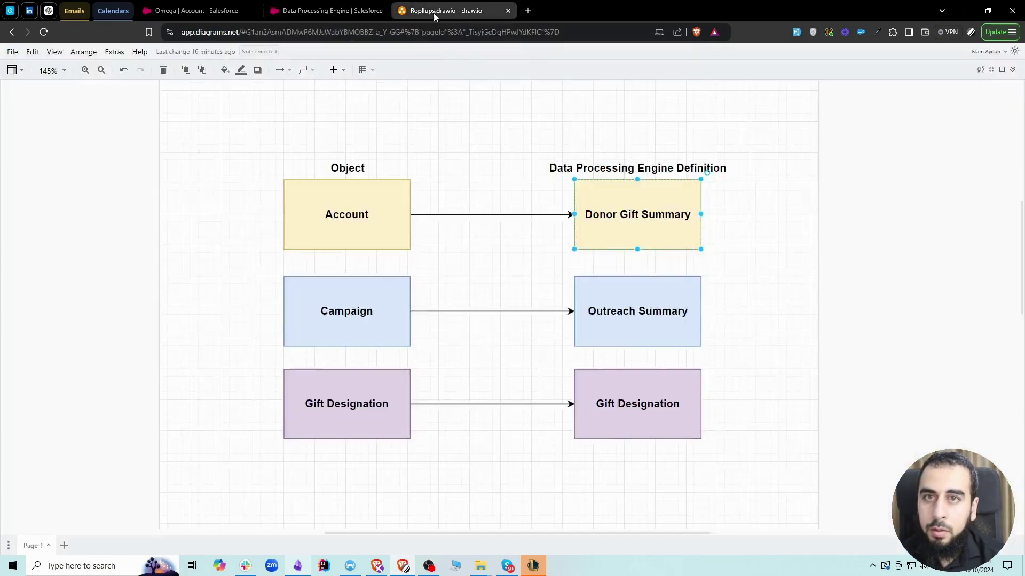
double_click(619, 221)
left_click(280, 11)
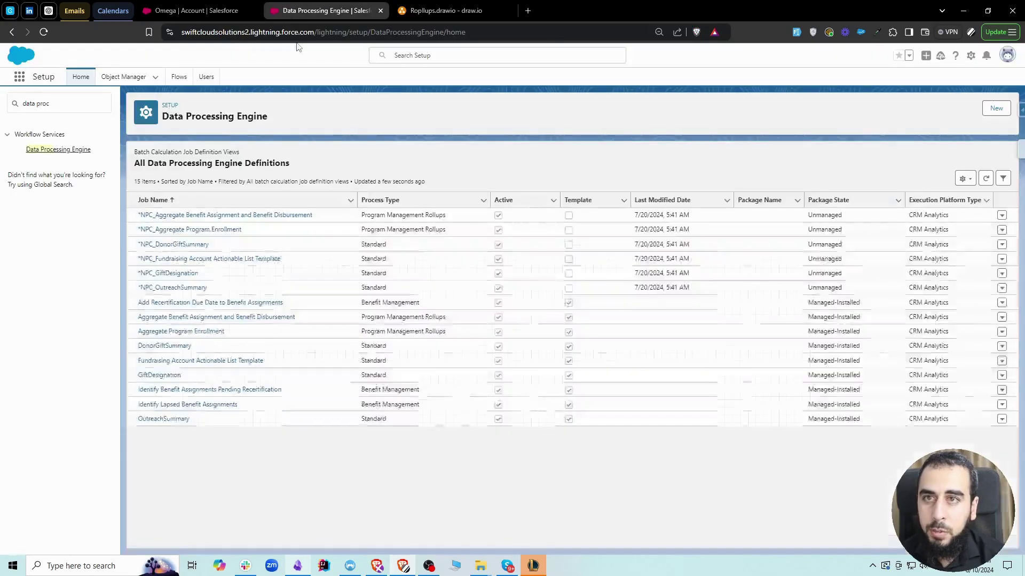
key("ctrl+f")
type("d")
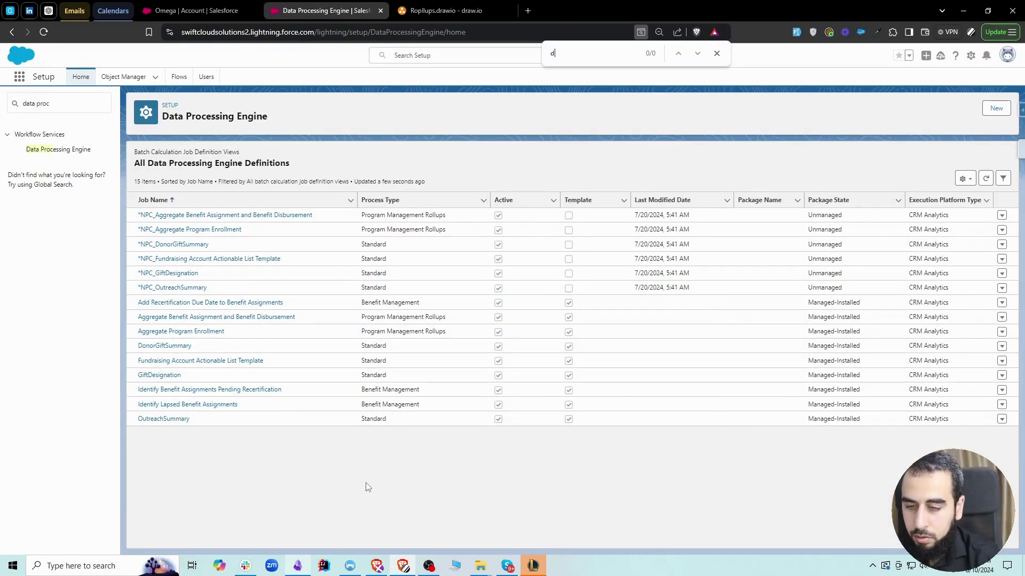
type("onorgiftsu")
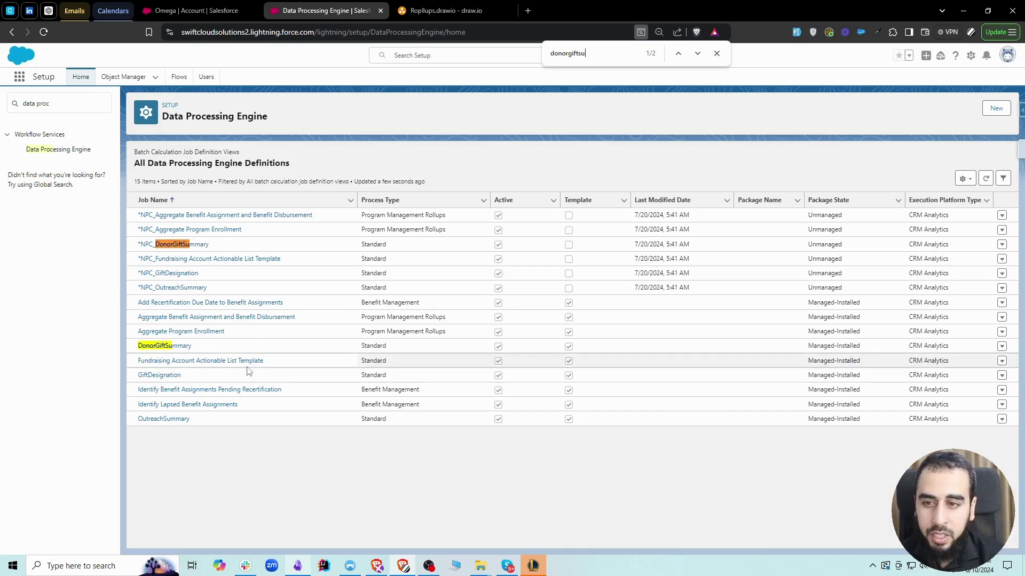
Compare the DonorGiftSummary template with the *NPC_DonorGiftSummary definition, including the actions available for the template.
double_click(139, 345)
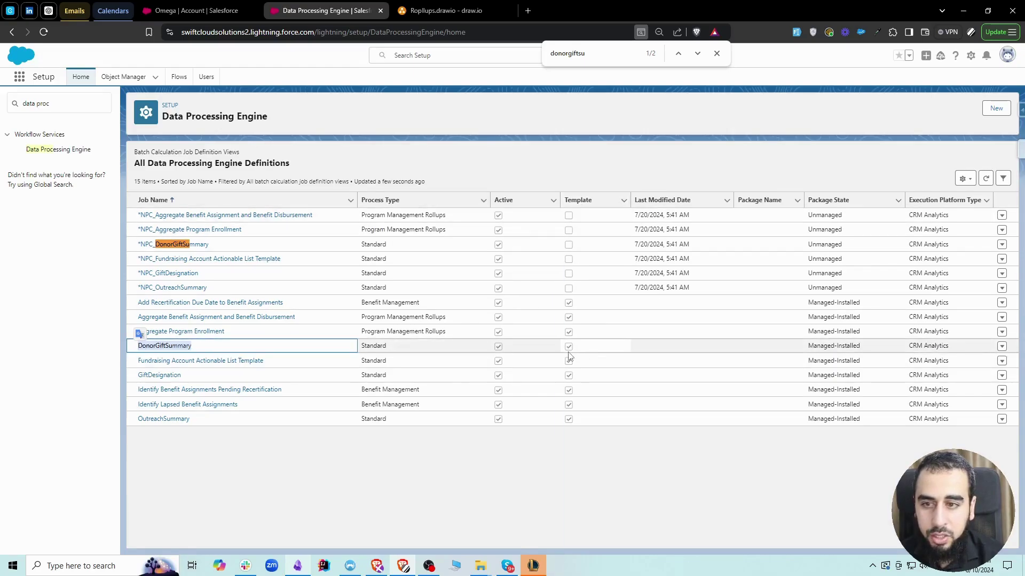
left_click(270, 352)
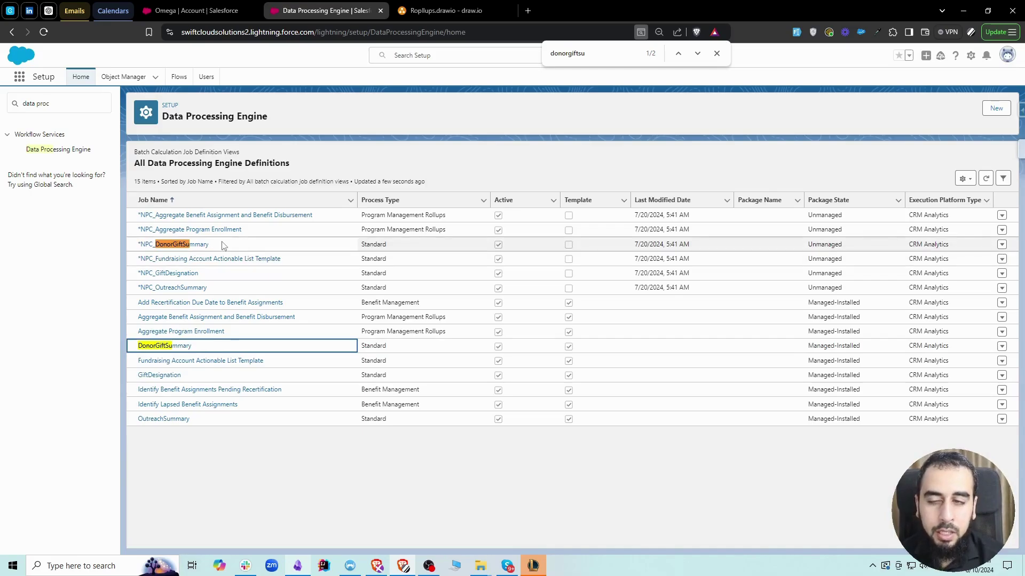
double_click(142, 245)
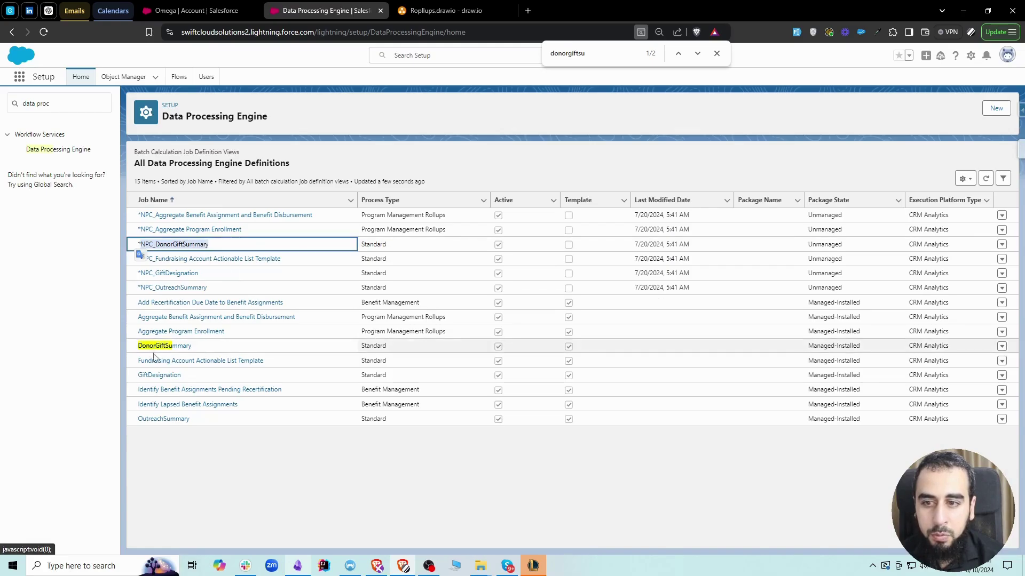
left_click(217, 245)
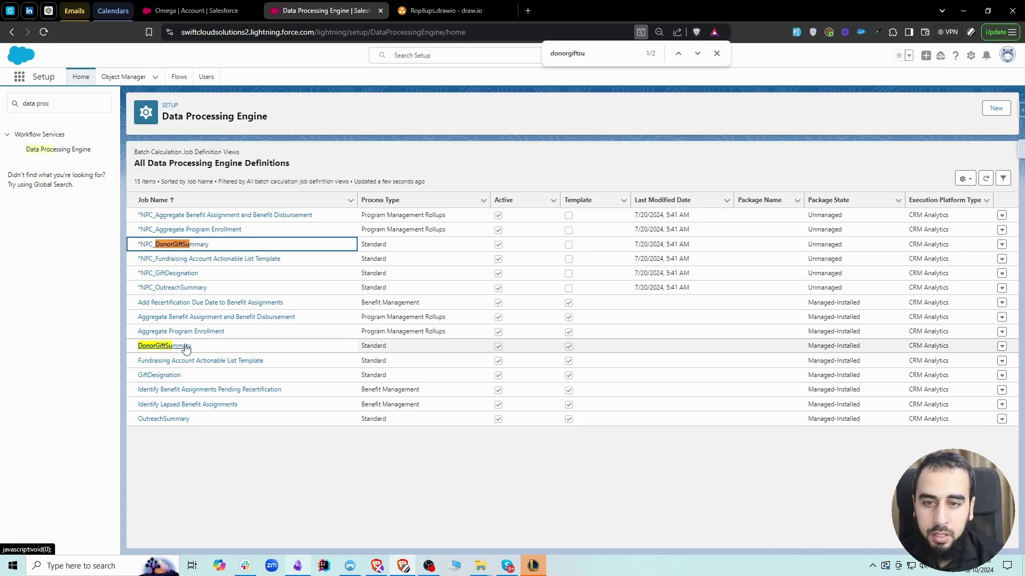
left_click(1002, 348)
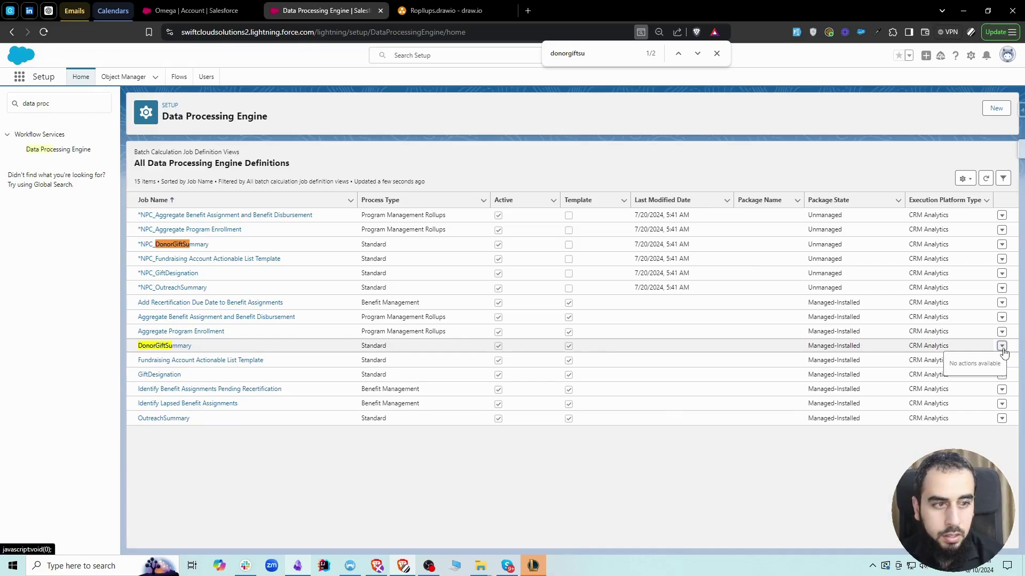
left_click(182, 349)
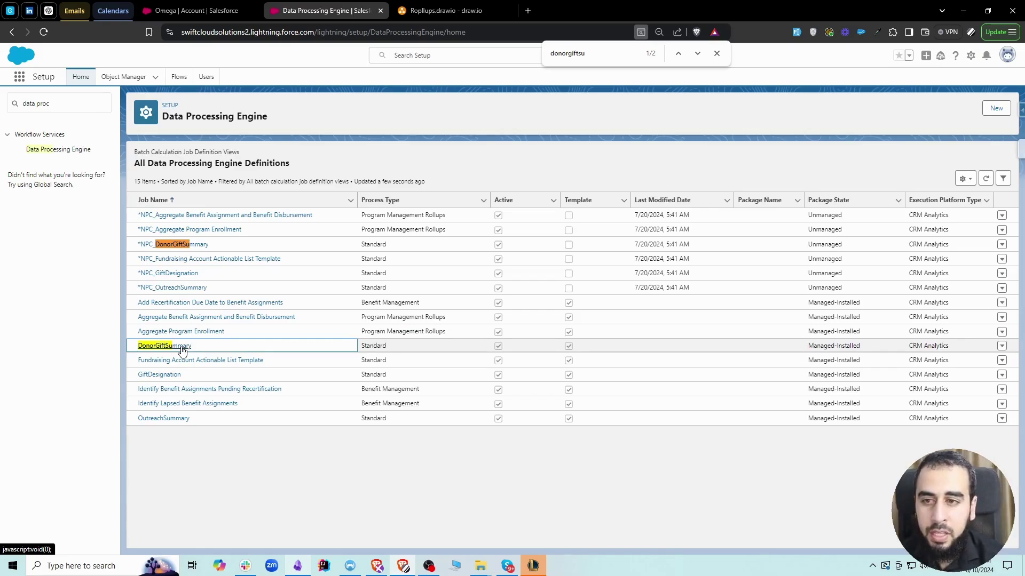
left_click(214, 245)
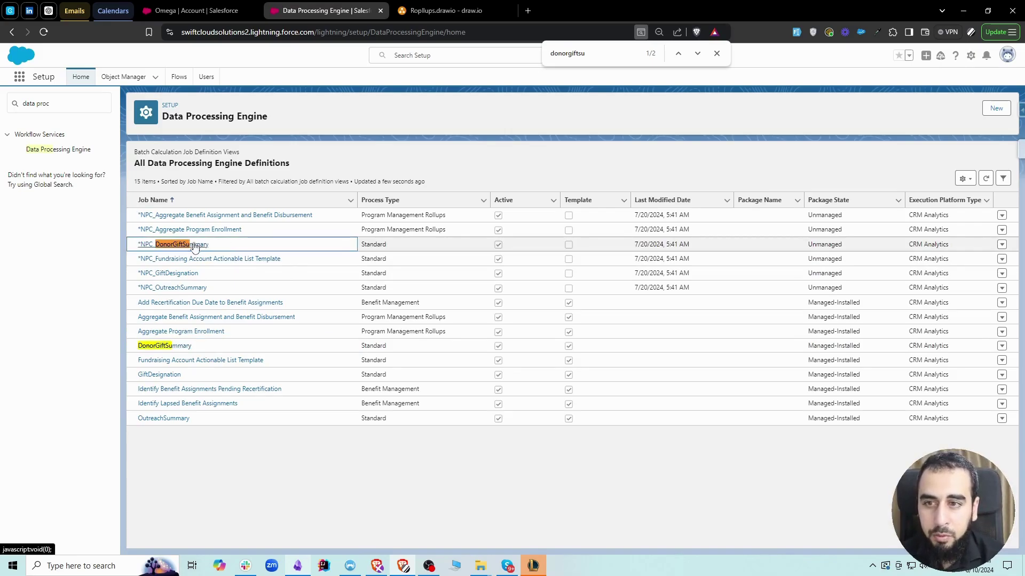
Open the *NPC_DonorGiftSummary definition and start a run with input variables.
left_click(193, 244)
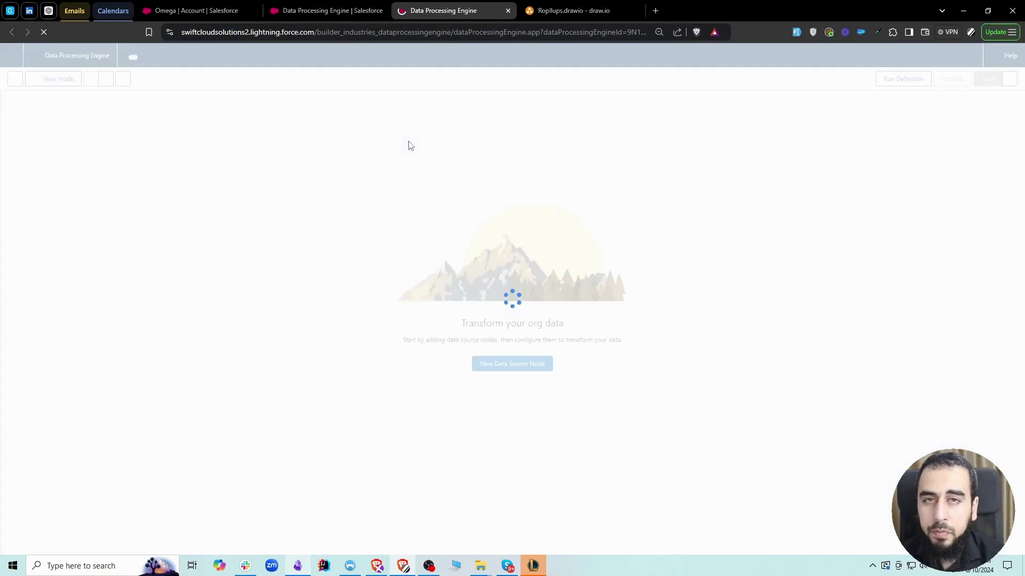
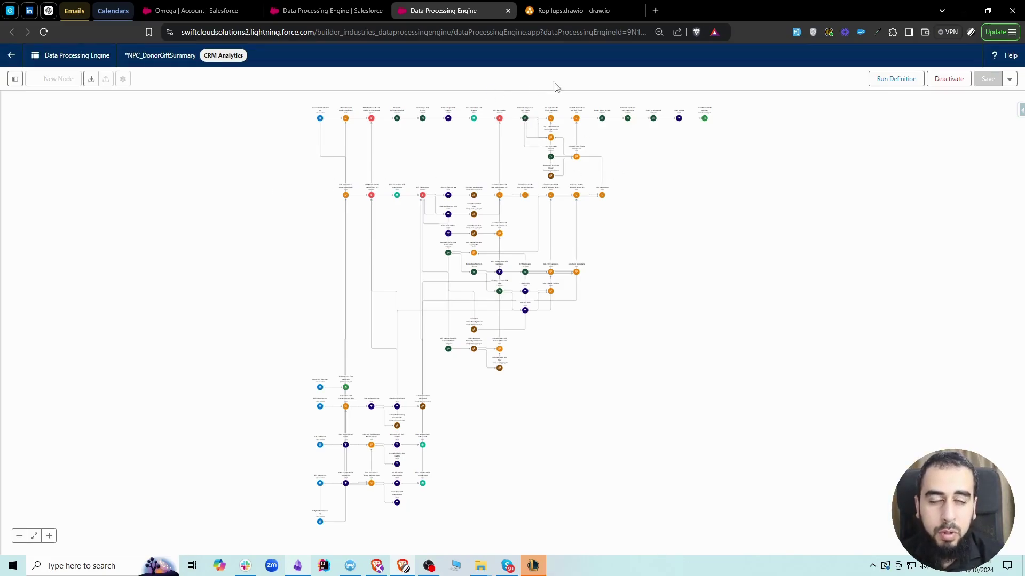
left_click(897, 80)
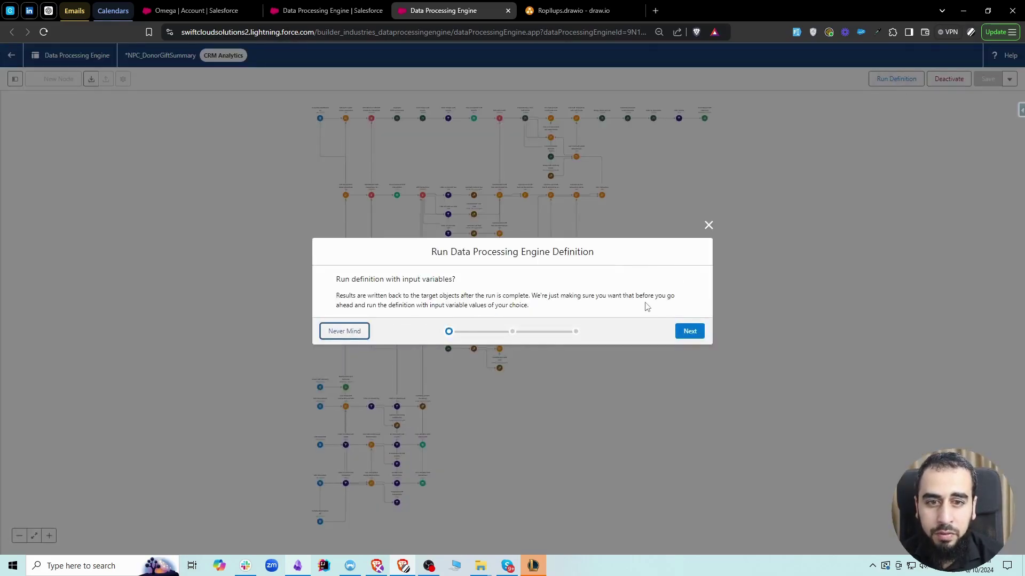
left_click(688, 332)
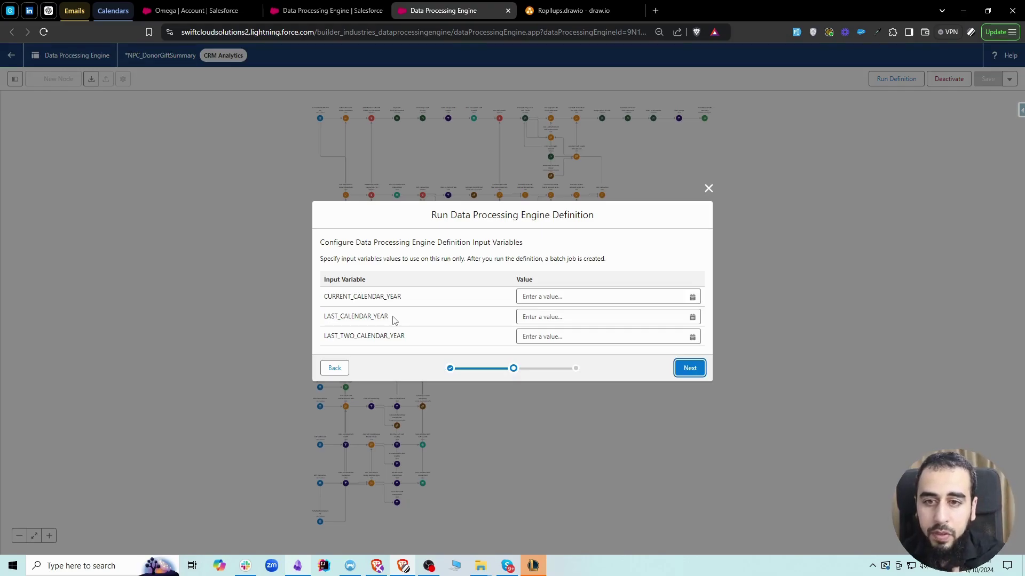
Set the CURRENT_CALENDAR_YEAR input variable to Jan 1, 2024.
left_click(535, 297)
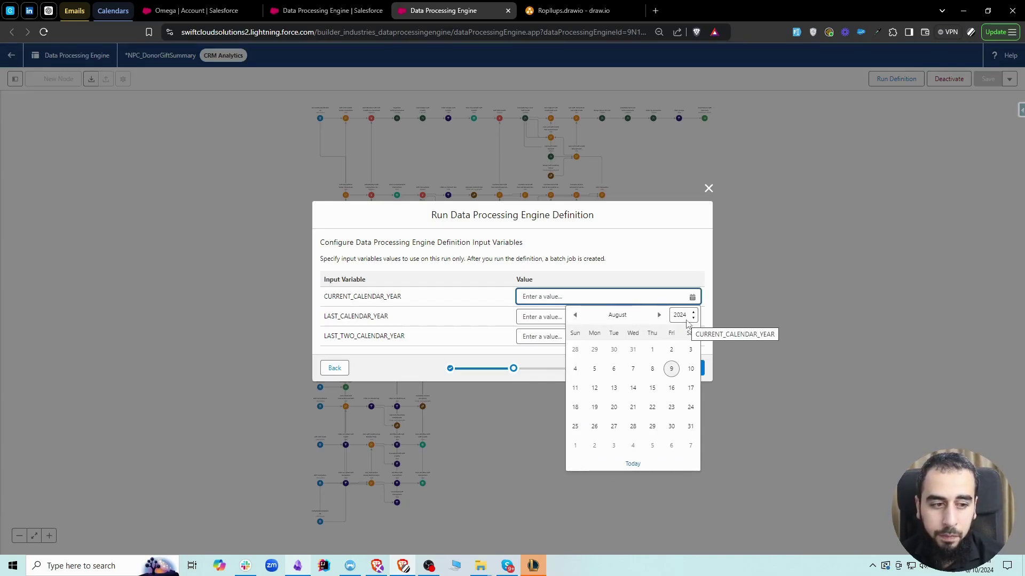
left_click(575, 316)
left_click(576, 316)
left_click(575, 316)
left_click(576, 315)
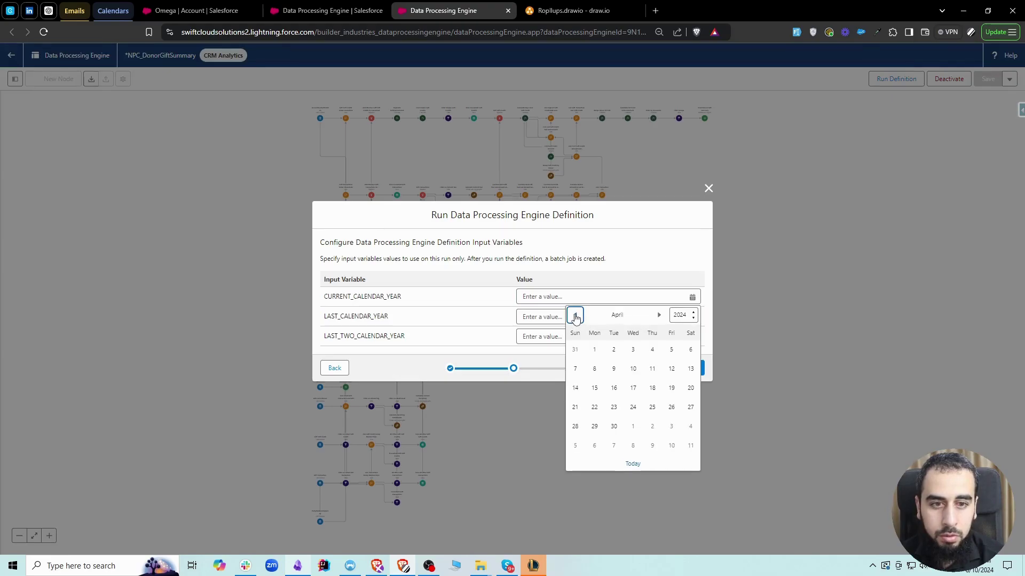
left_click(576, 315)
left_click(575, 314)
left_click(575, 315)
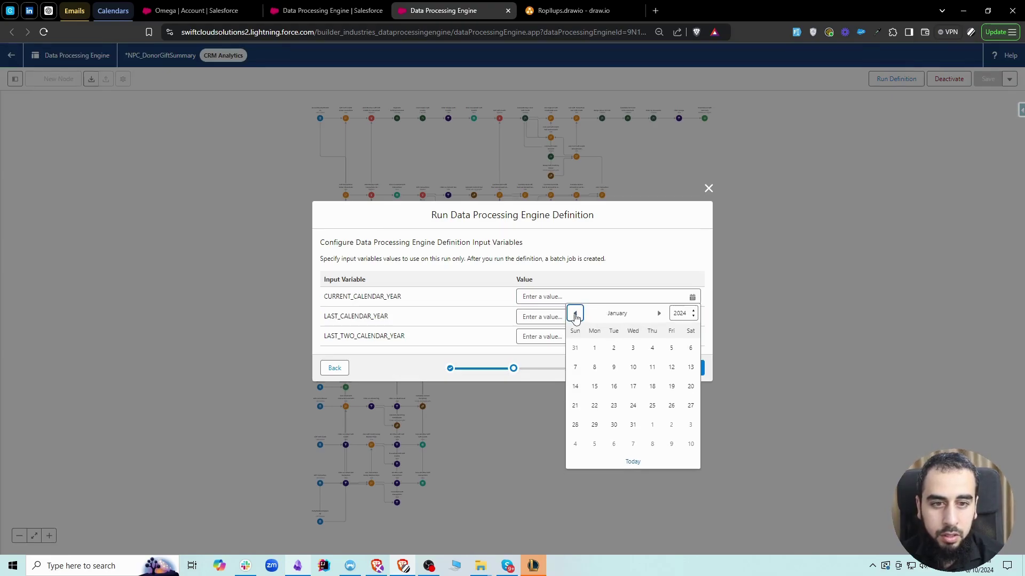
left_click(594, 348)
Copy the current calendar year's date into LAST_CALENDAR_YEAR and change it to Jan 1, 2023.
left_click_drag(555, 297, 522, 297)
key("ctrl+c")
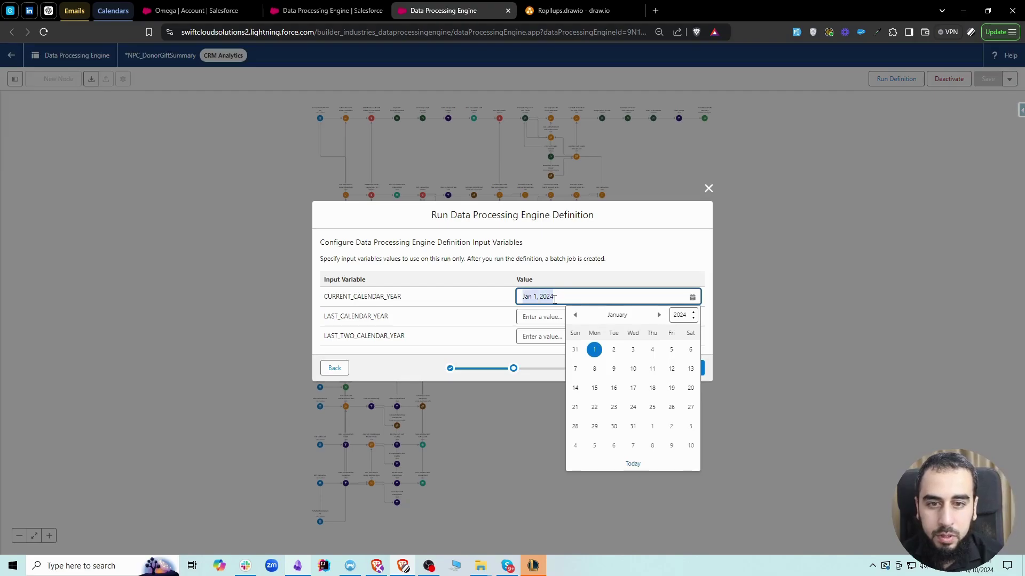
left_click(488, 299)
left_click(533, 316)
key("ctrl+v")
left_click(556, 317)
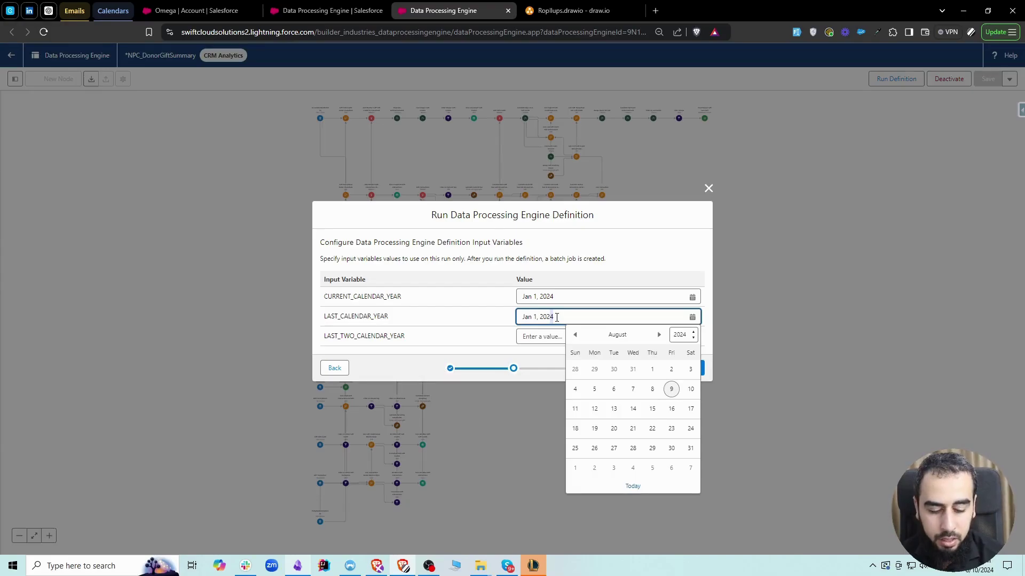
key("BackSpace")
type("3")
Paste the copied date into LAST_TWO_CALENDAR_YEAR and change it to Jan 1, 2022.
left_click(552, 337)
key("ctrl+v")
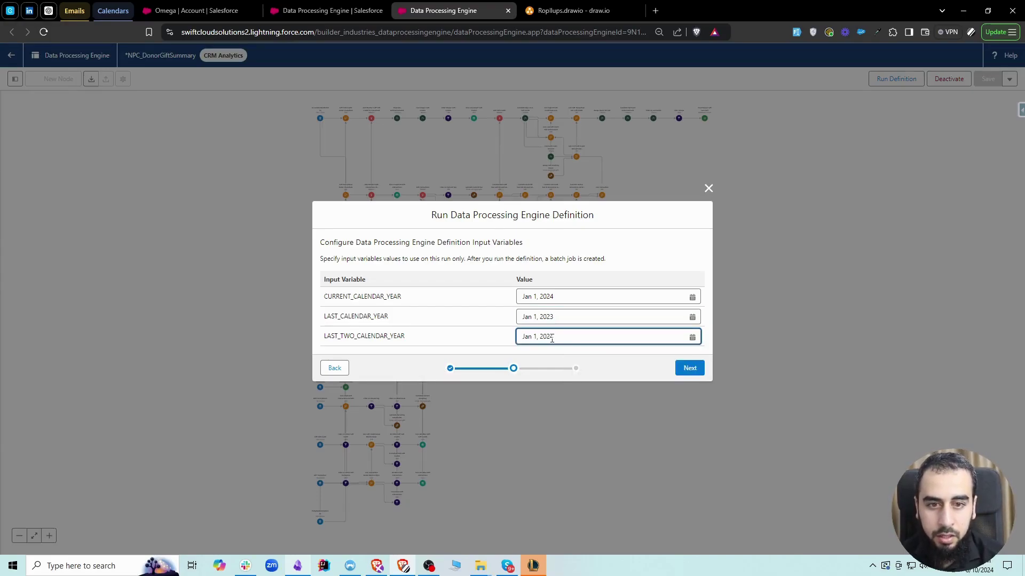
left_click(558, 338)
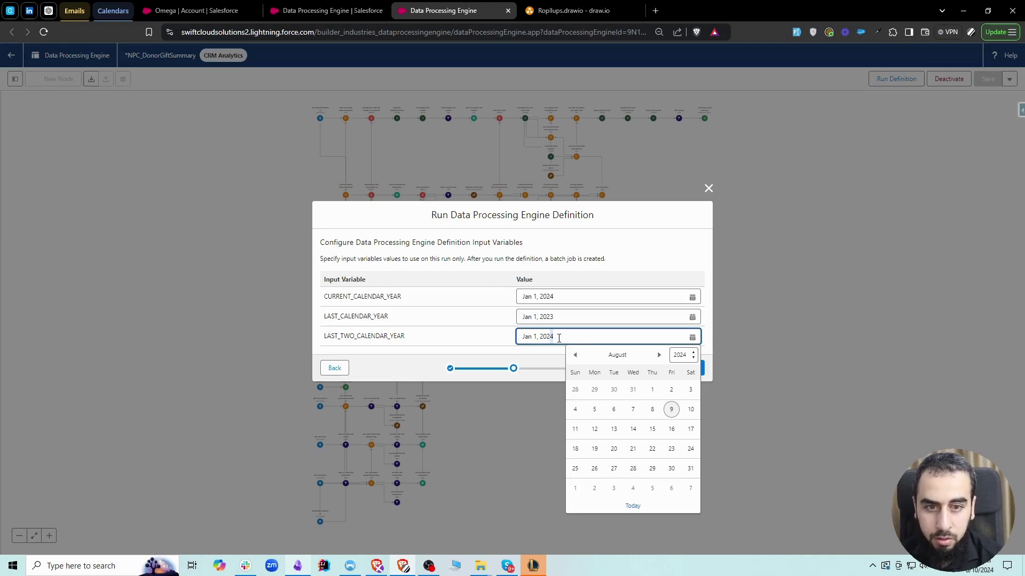
type("2")
left_click(567, 349)
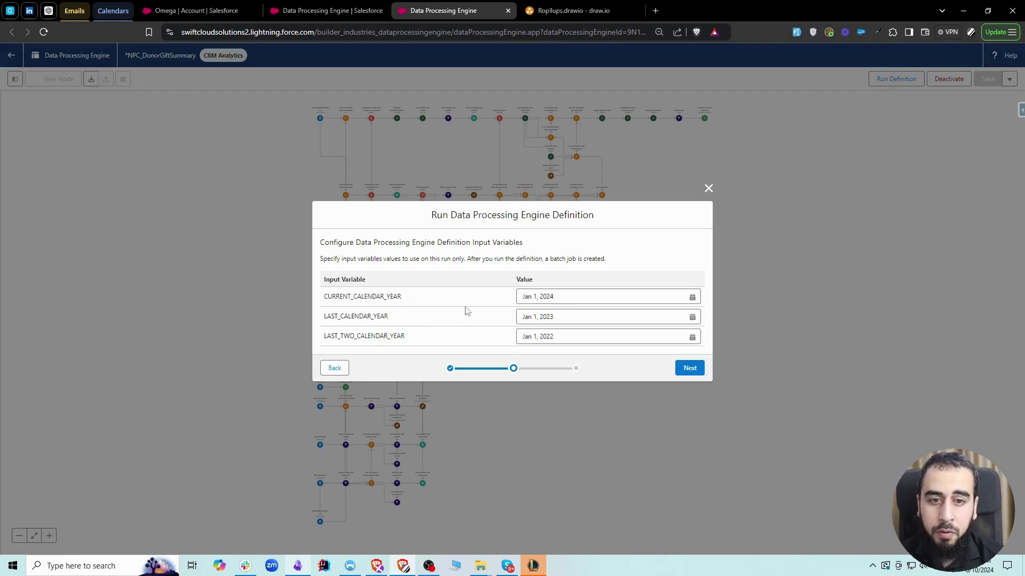
Accept the input variables and run the definition without showing output record counts for nodes.
left_click(692, 372)
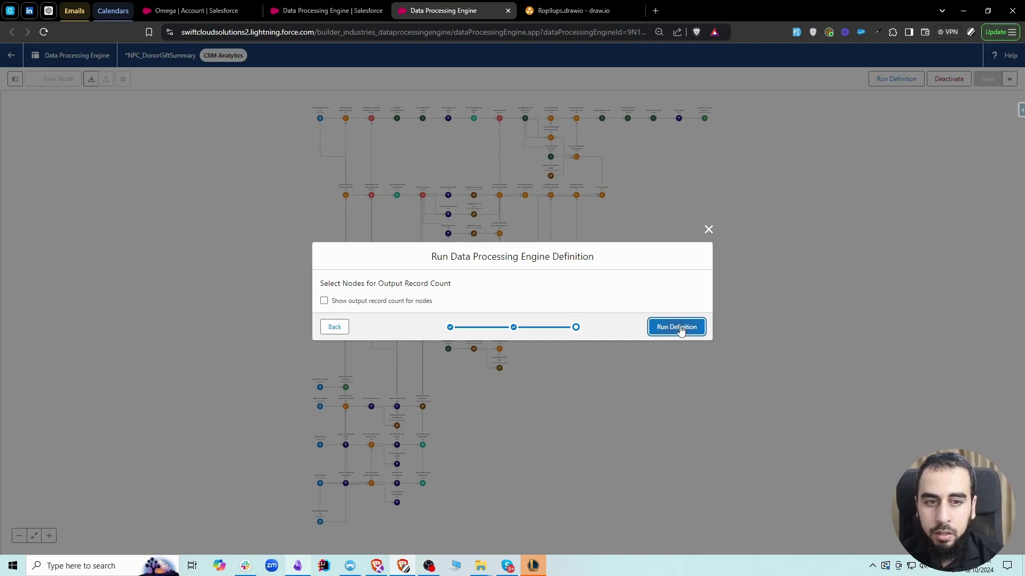
left_click(678, 328)
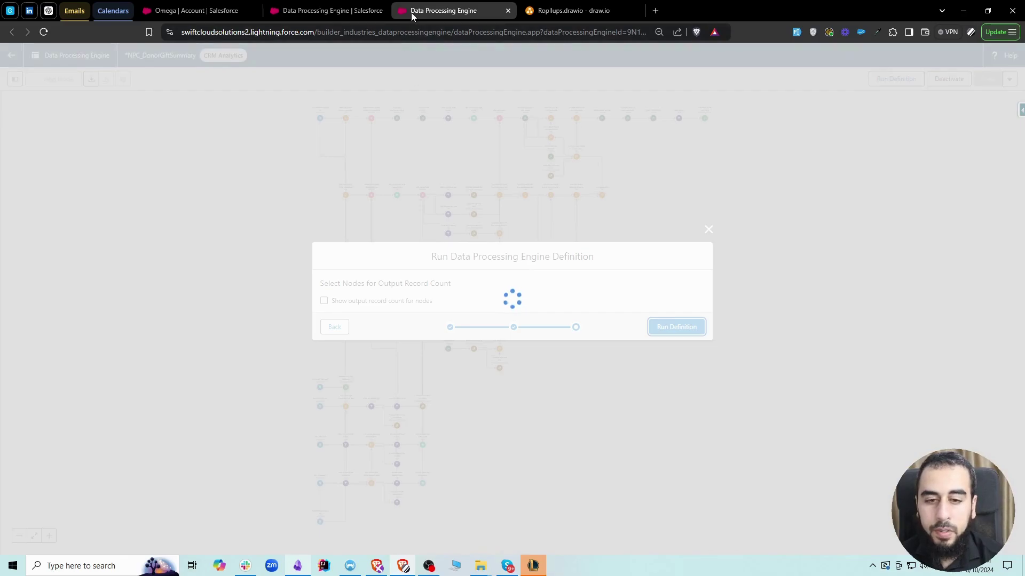
left_click(351, 8)
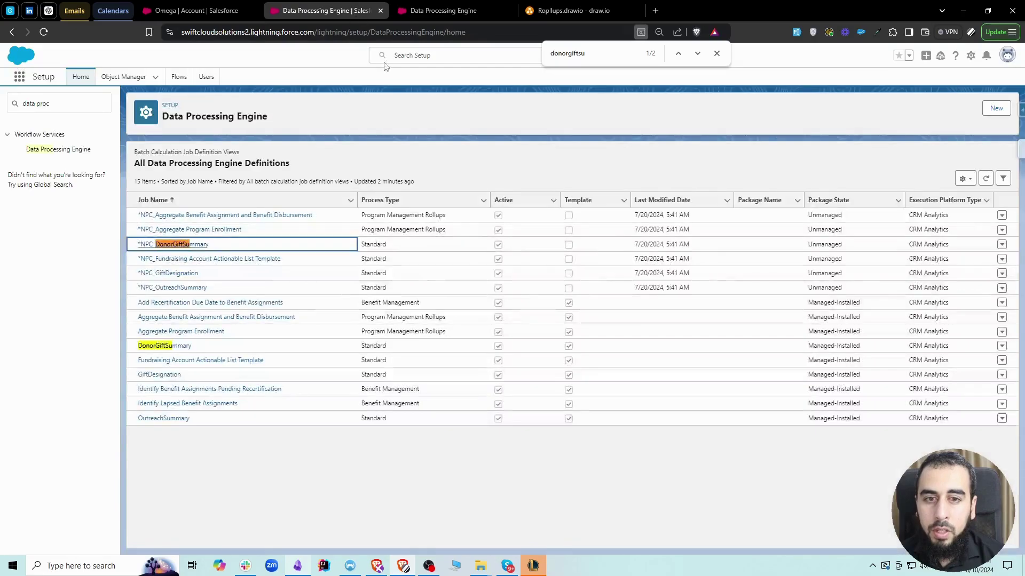
left_click(427, 10)
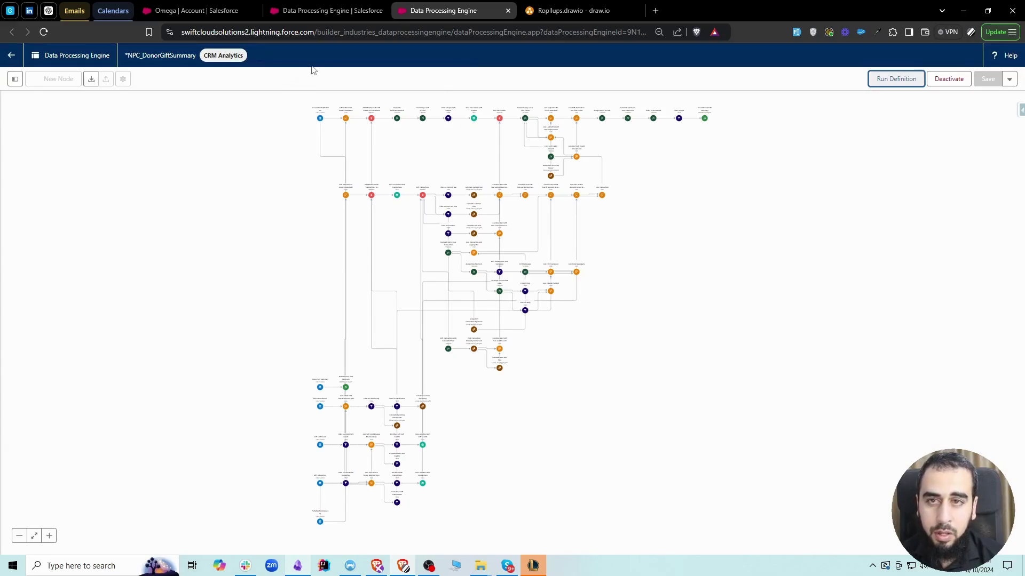
Find Monitor Workflow Services in Setup using the copied page name and open its page.
left_click(315, 11)
left_click(77, 103)
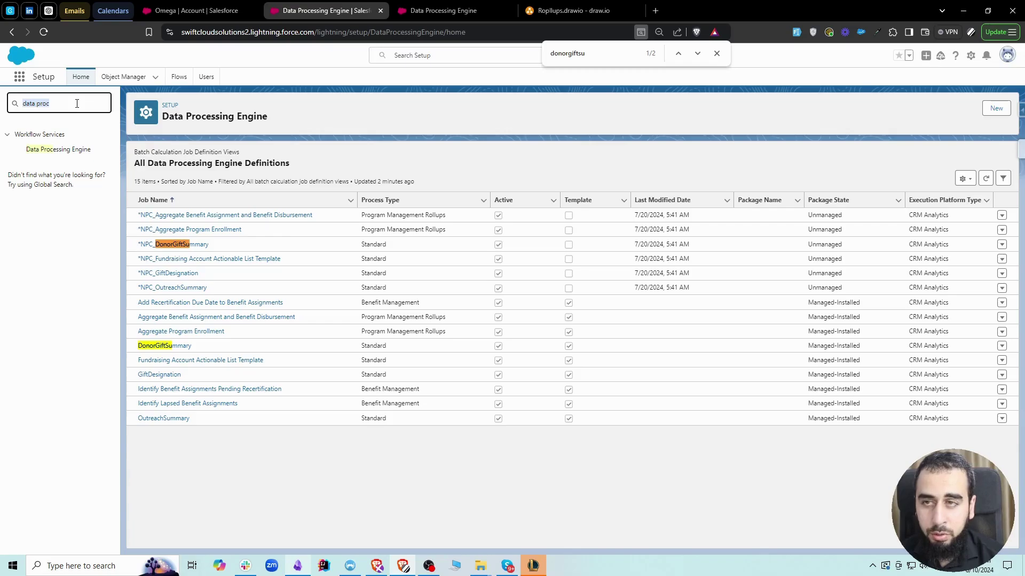
left_click(187, 6)
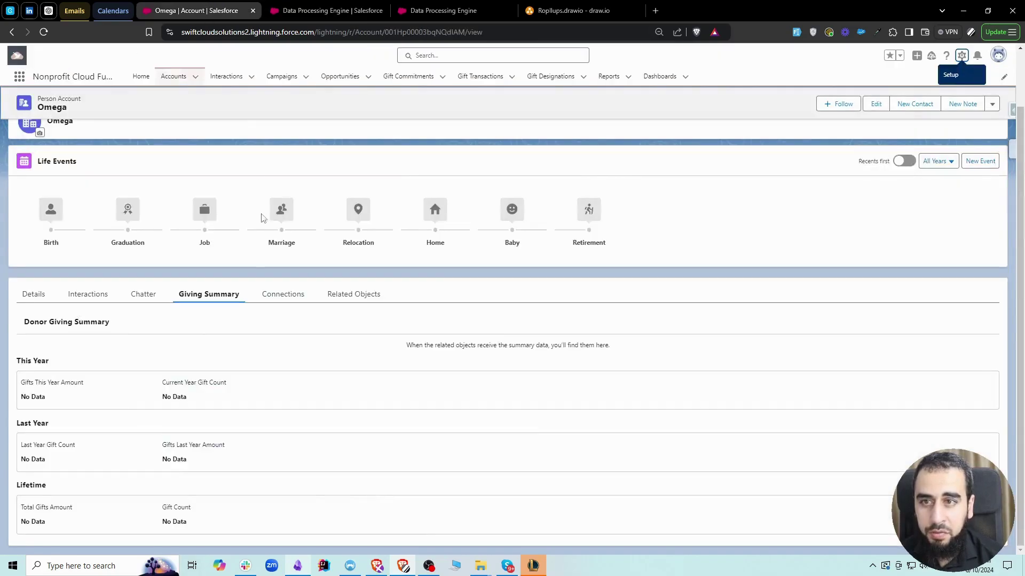
left_click(292, 7)
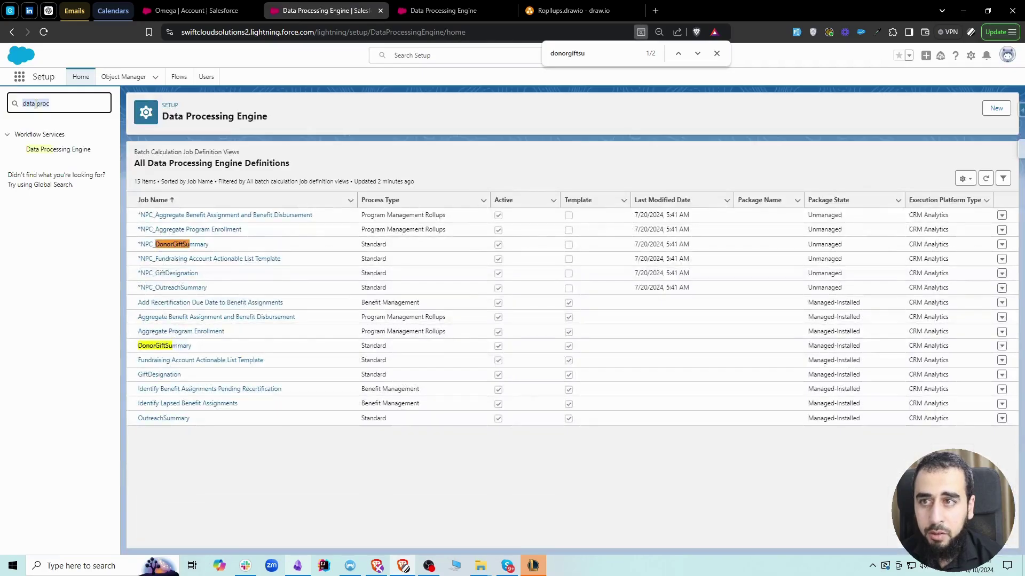
key("super+v")
left_click(100, 238)
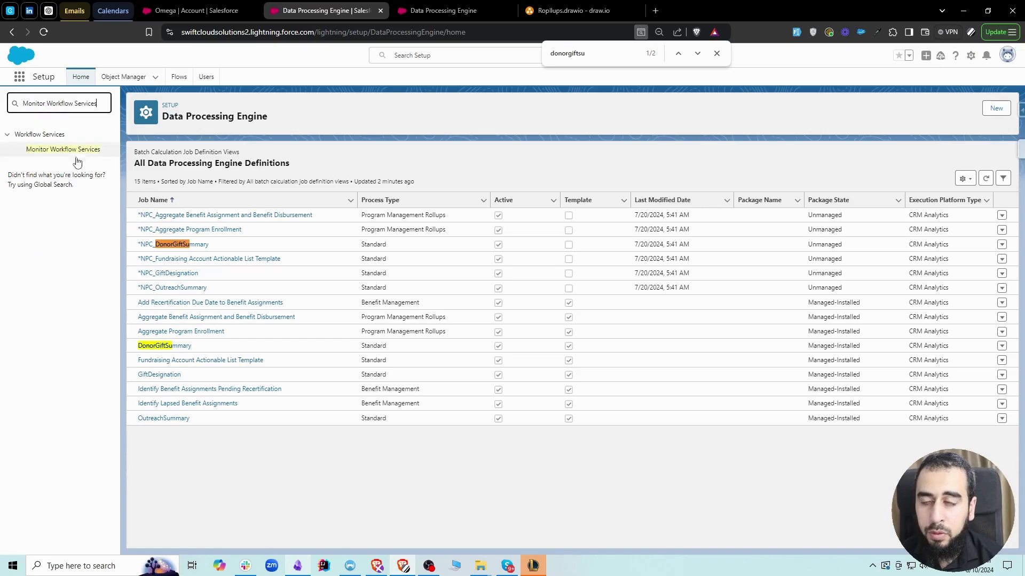
left_click(59, 150)
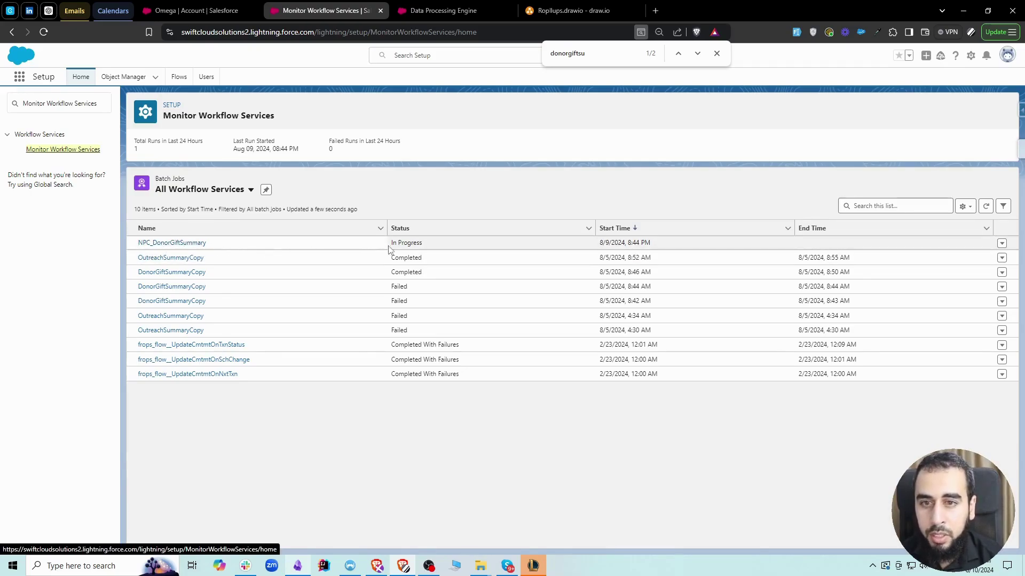
Check the run status of the NPC_DonorGiftSummary batch job and refresh the workflow services list.
left_click_drag(391, 243, 424, 244)
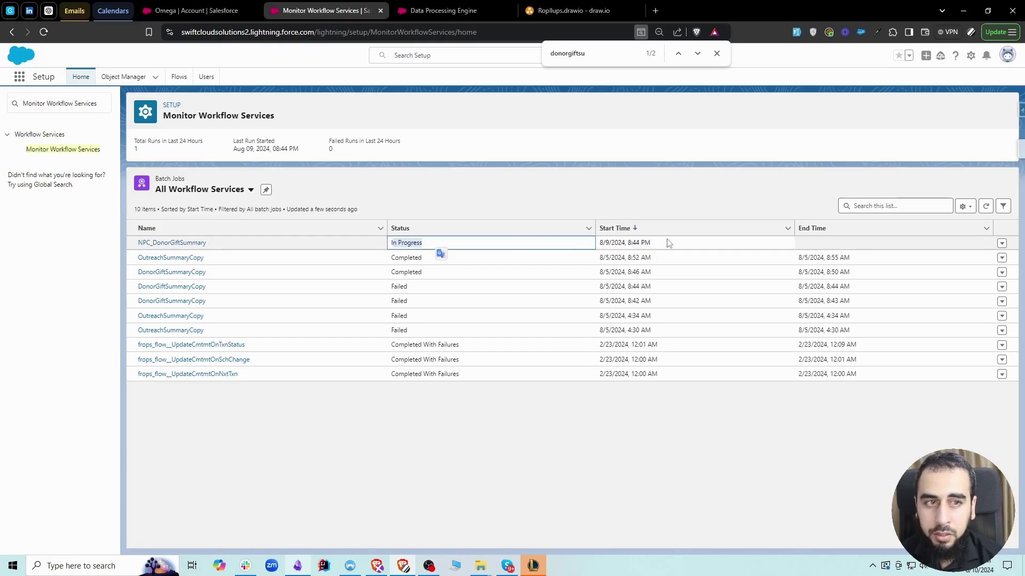
left_click(985, 207)
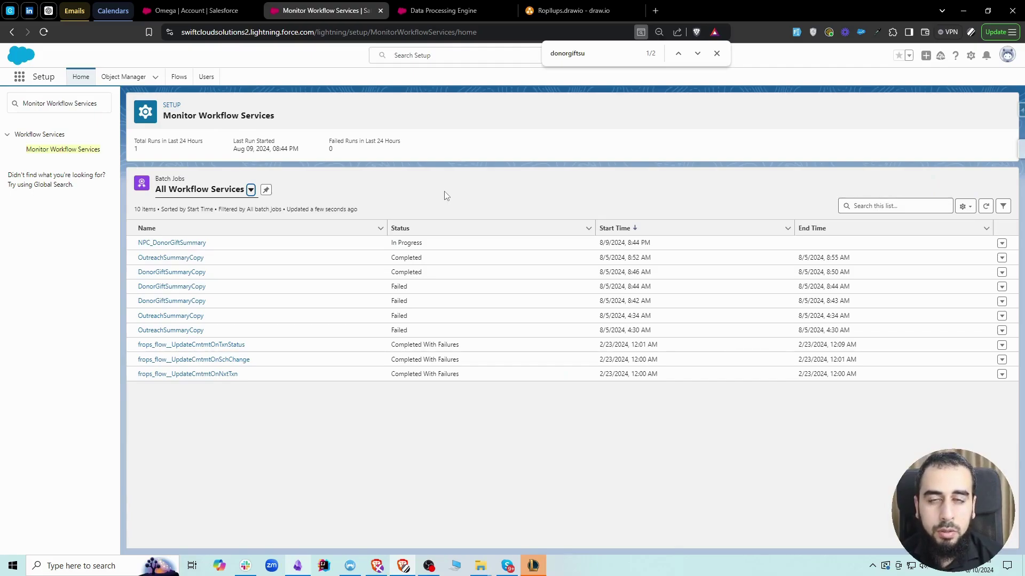
left_click(419, 243)
left_click_drag(427, 243, 393, 247)
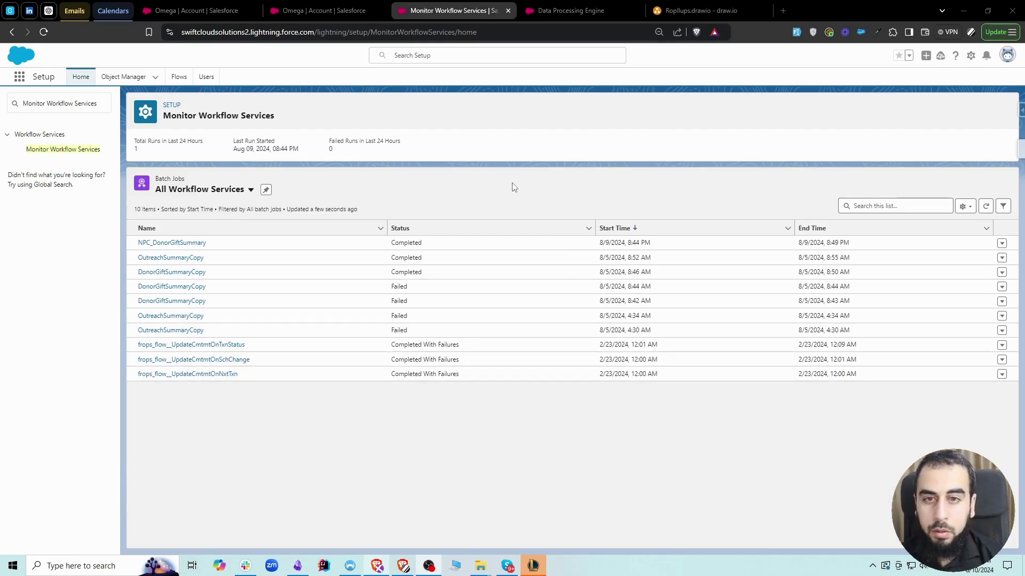
Refresh the batch job list again and compare the NPC_DonorGiftSummary status with the earlier DonorGiftSummaryCopy runs.
left_click(985, 206)
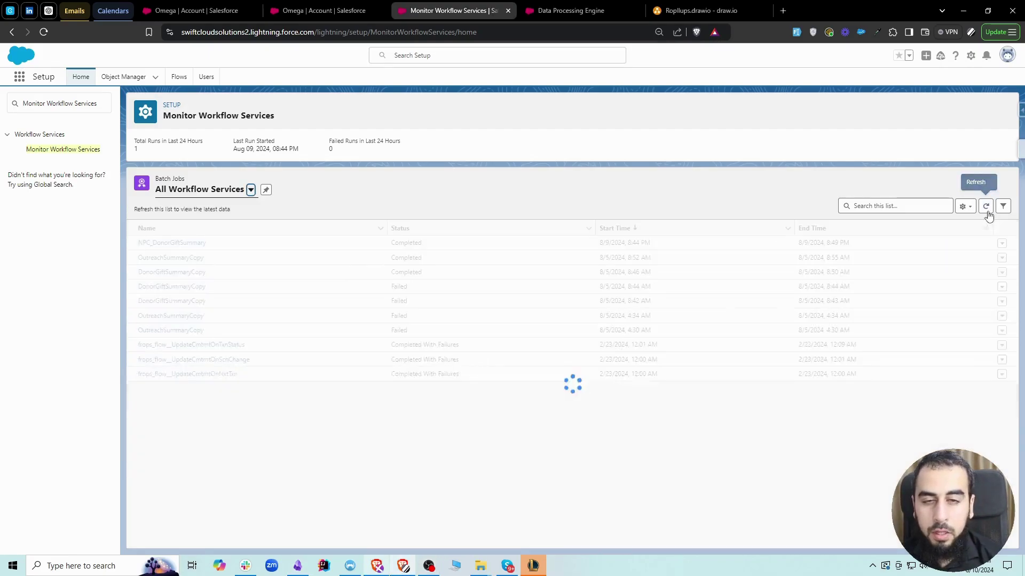
left_click_drag(398, 242, 395, 209)
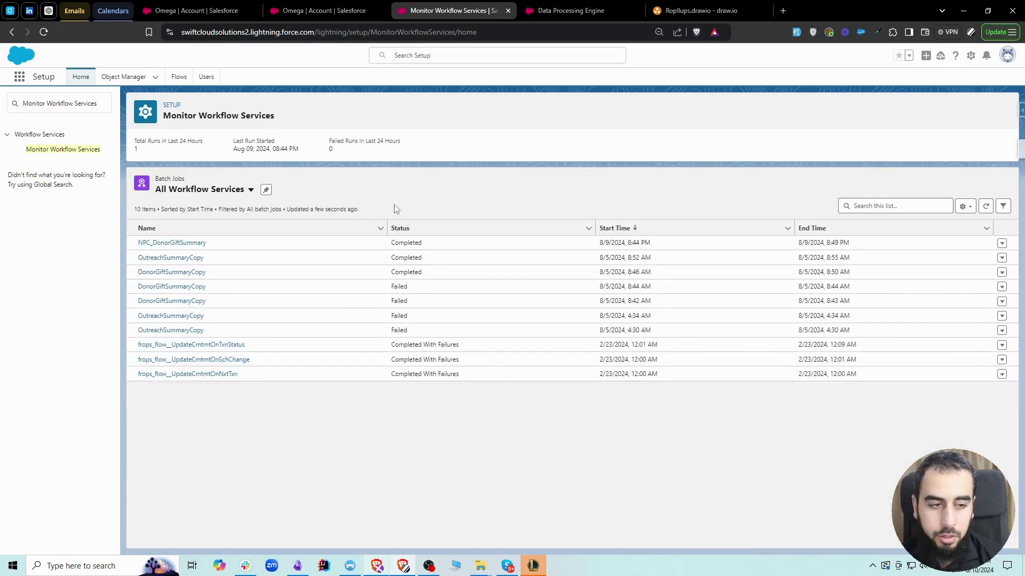
left_click(394, 242)
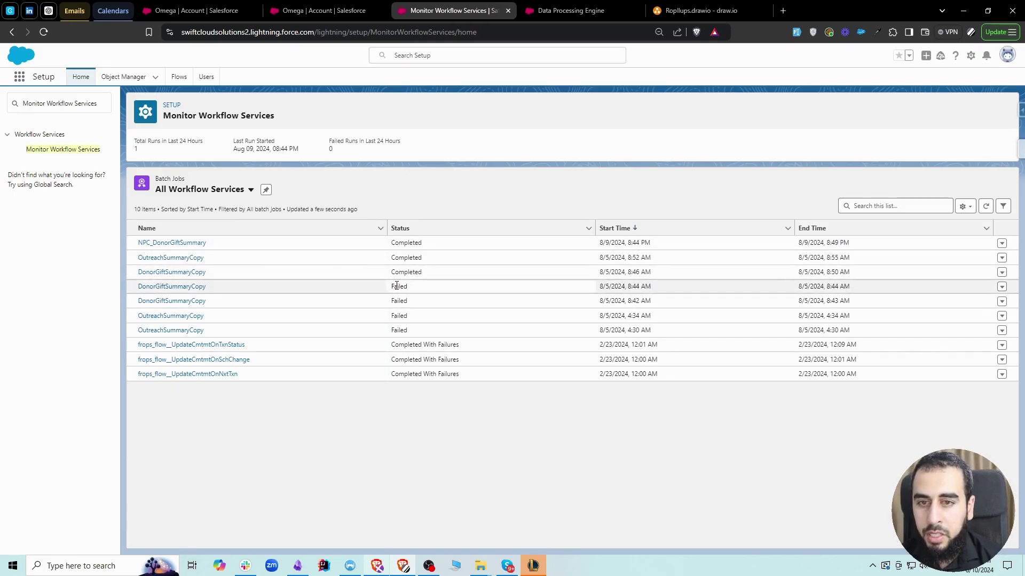
mouse_move(408, 286)
left_mouse_down()
mouse_move(392, 287)
mouse_move(410, 295)
left_mouse_up()
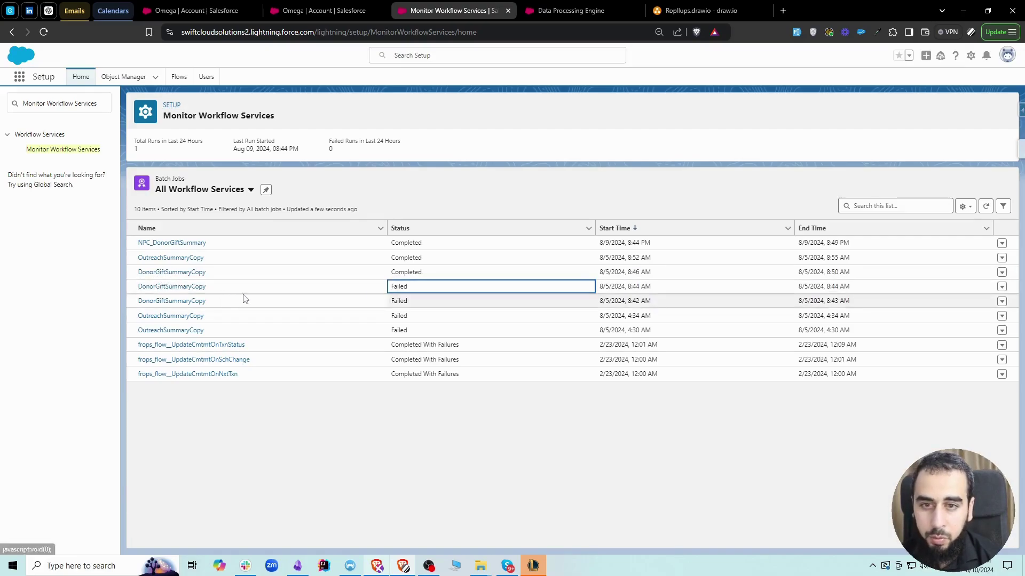
left_click(400, 285)
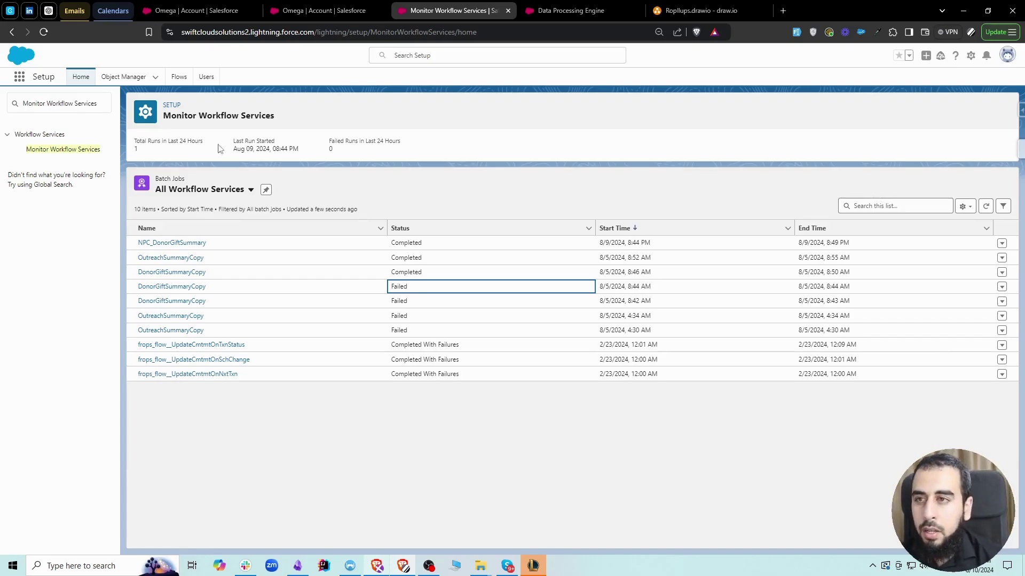
Search Setup for "data pipeli" and open the Data Pipeline Getting Started page to review its enablement.
left_click(65, 106)
type("data pipeli")
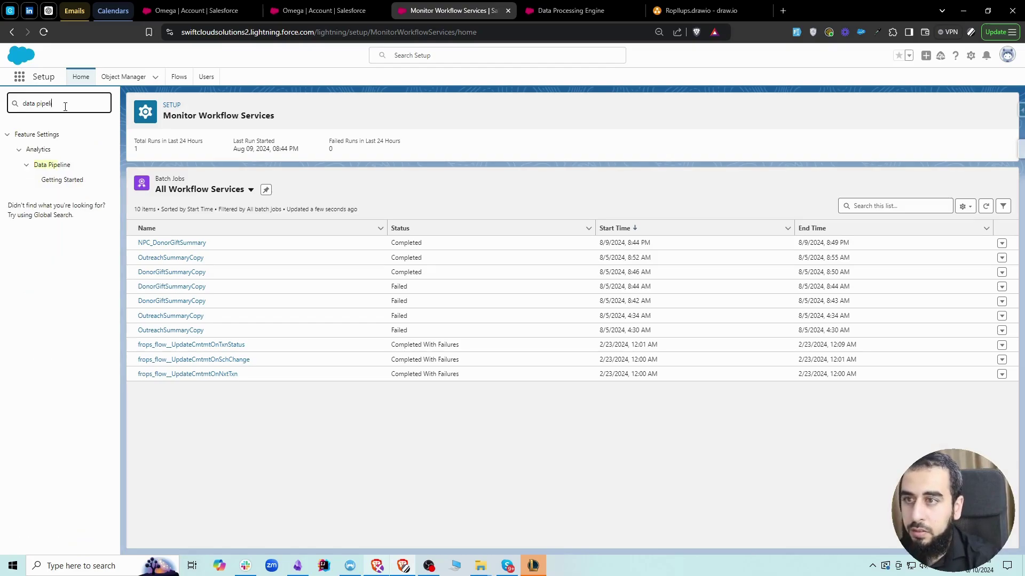
left_click(67, 182)
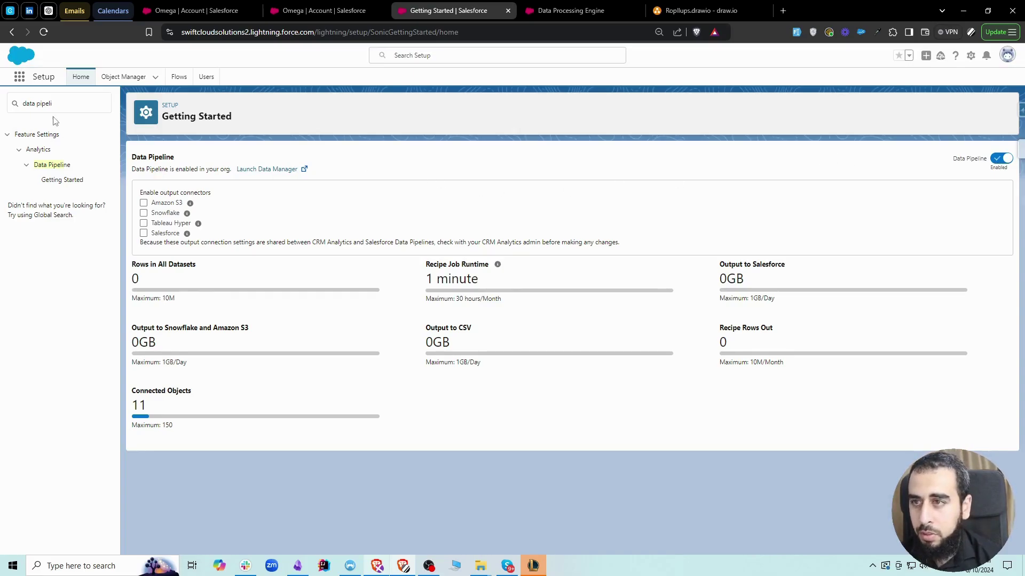
Close the duplicate donor account page, then review the remaining account's gift transactions and Giving Summary.
left_click(333, 6)
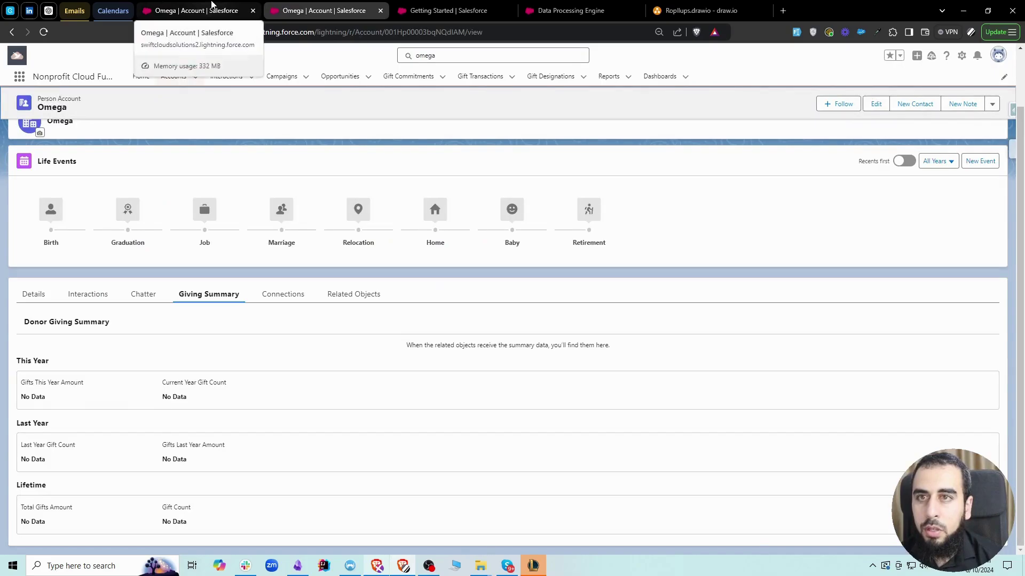
left_click(380, 11)
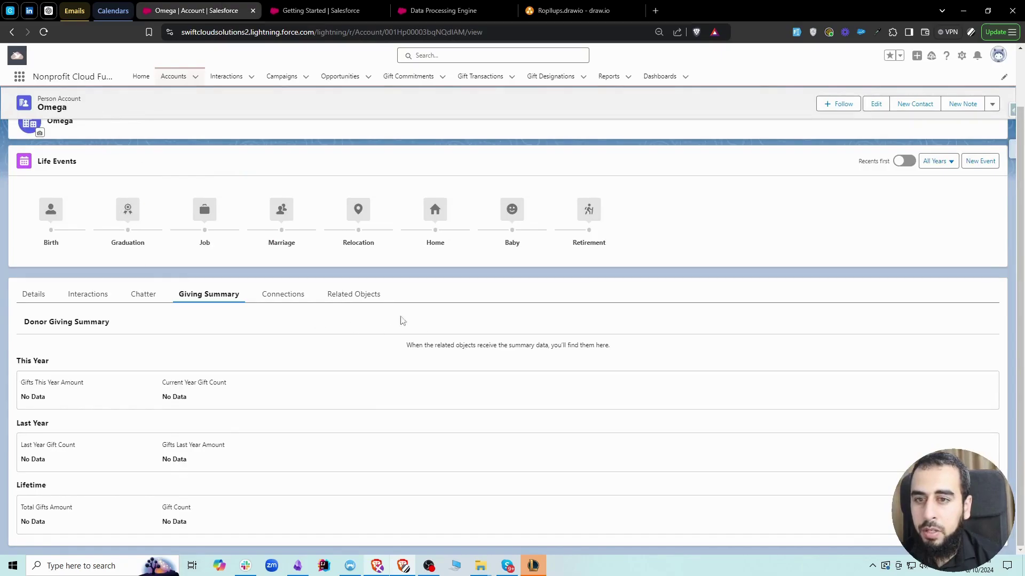
left_click(359, 294)
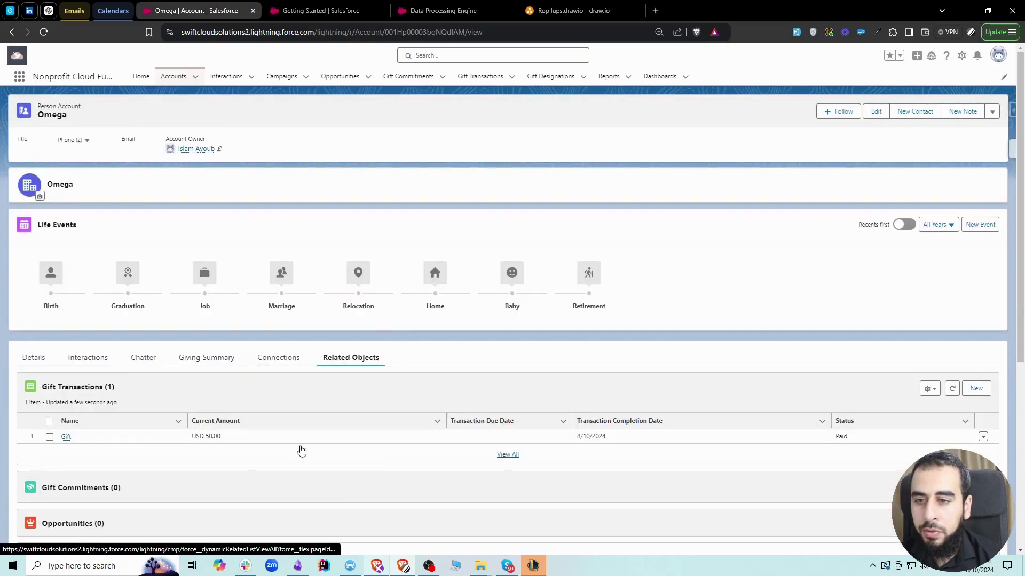
left_click(211, 358)
scroll(128, 434, "down", 1)
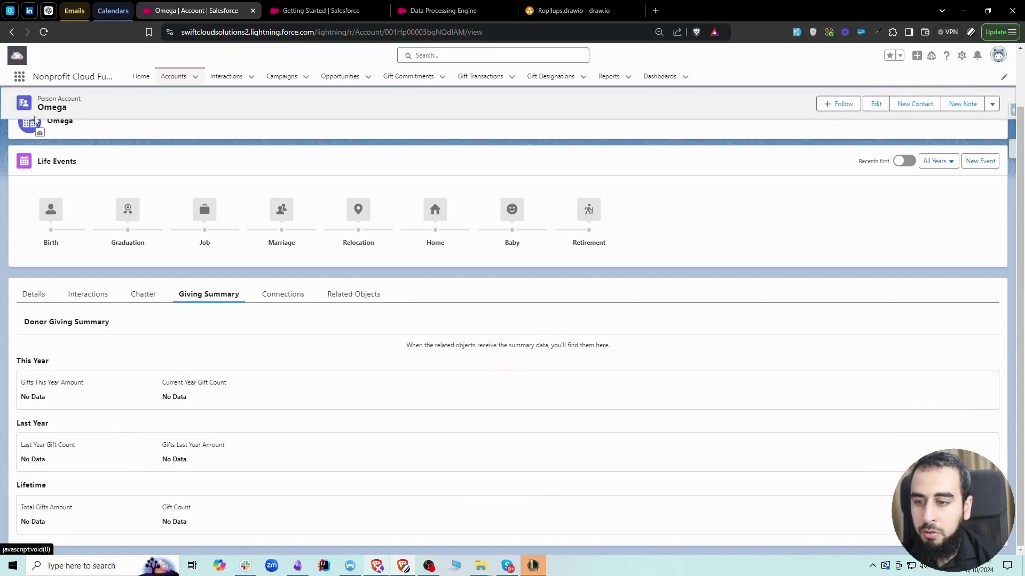
Reload the donor account record and show its Giving Summary with the gift rollup fields.
left_click(43, 33)
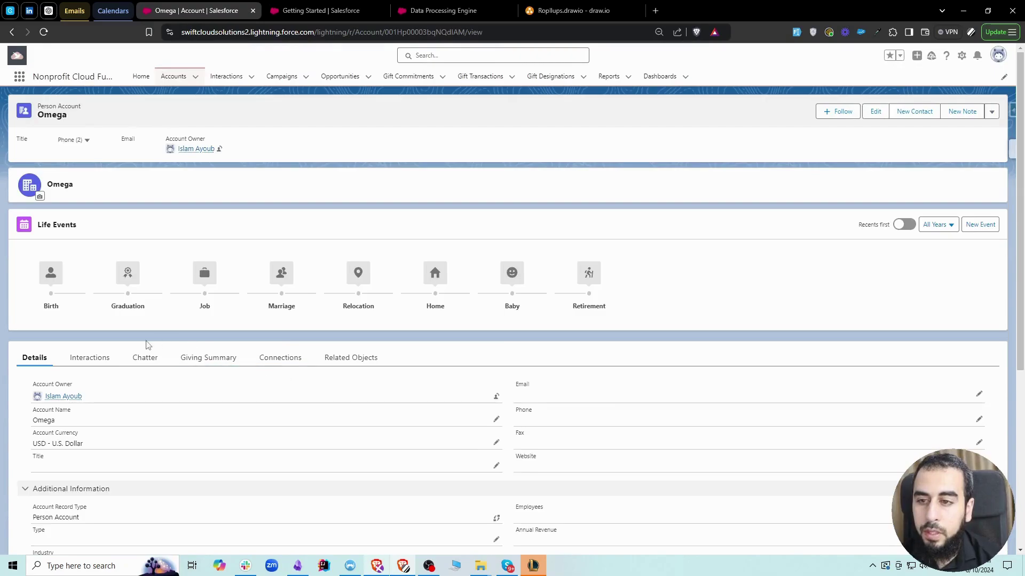
left_click(193, 359)
scroll(340, 380, "down", 1)
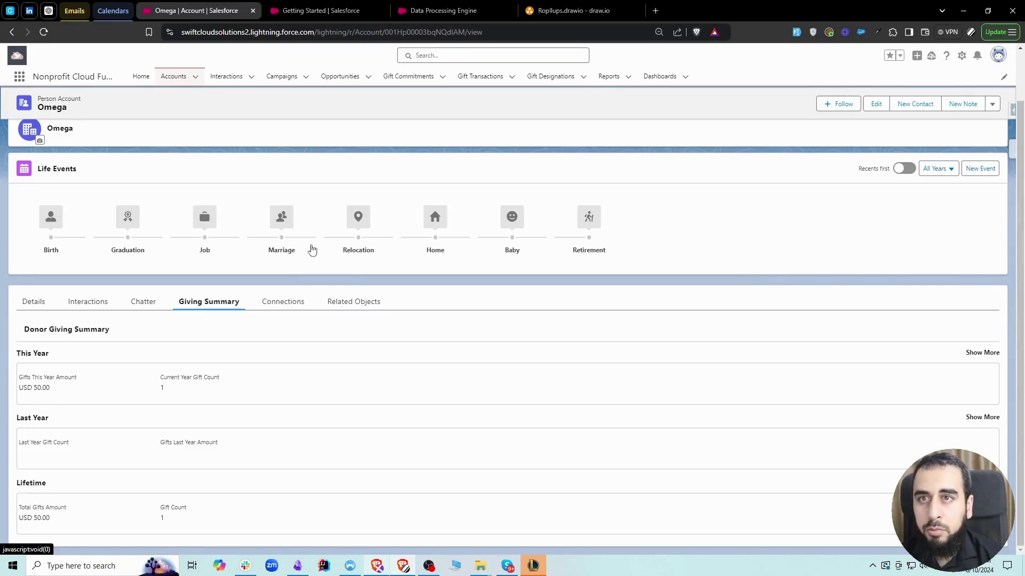
Switch to the rollups diagram in draw.io and select the Outreach Summary box linked to Campaign.
left_click(426, 11)
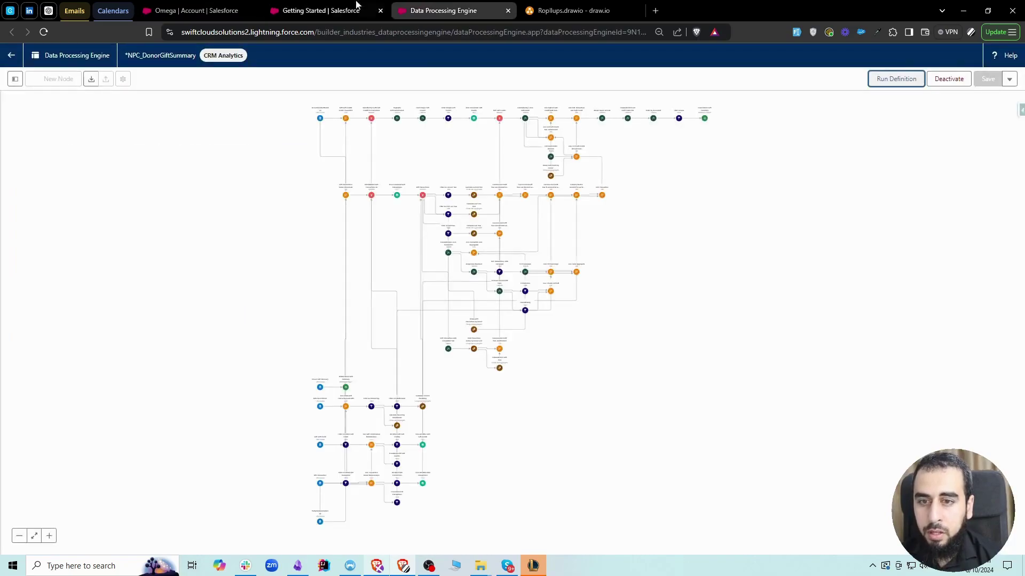
left_click(330, 7)
left_click(574, 11)
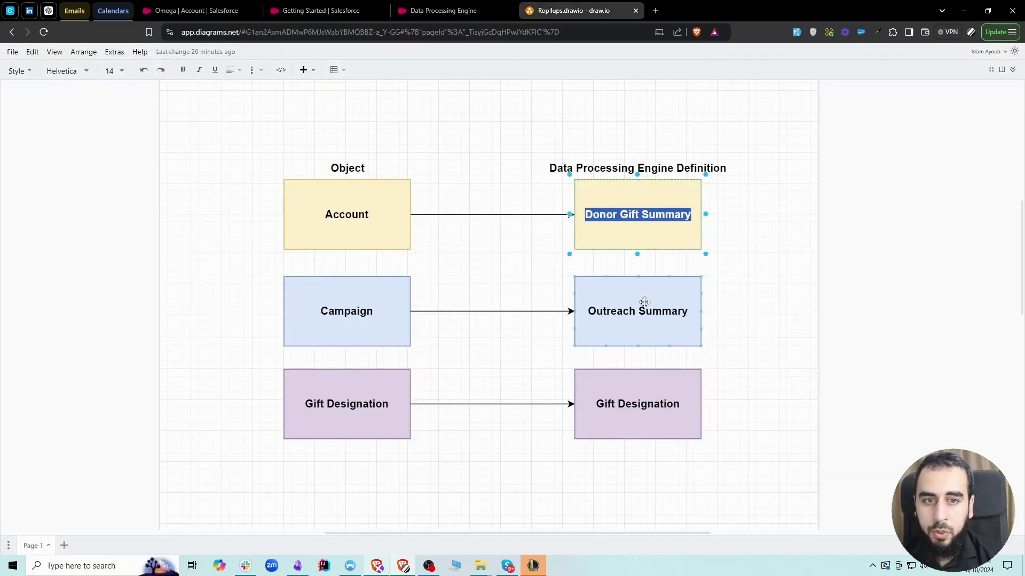
left_click(670, 344)
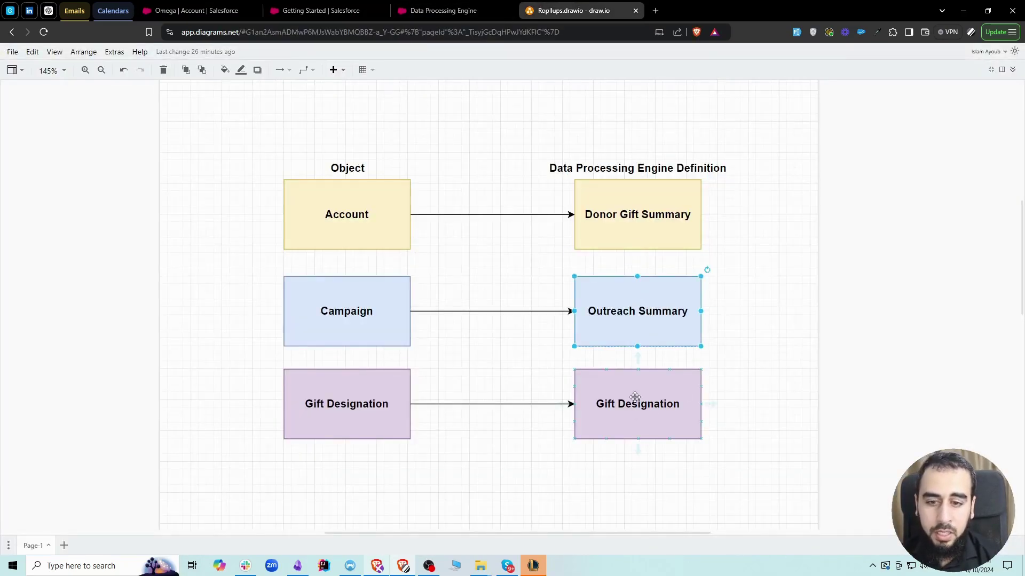